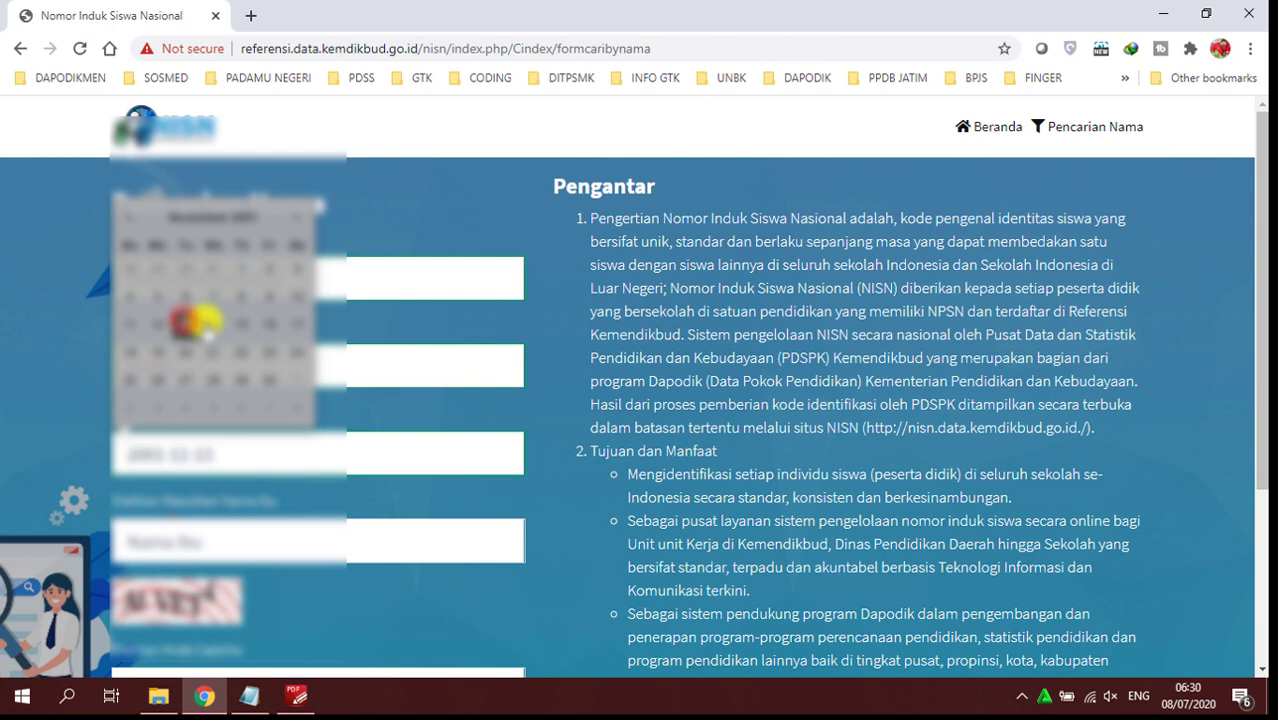
# Step: Pick the student's date of birth in the calendar of the Pencarian Nama form
pyautogui.click(184, 323)
pyautogui.click(184, 325)
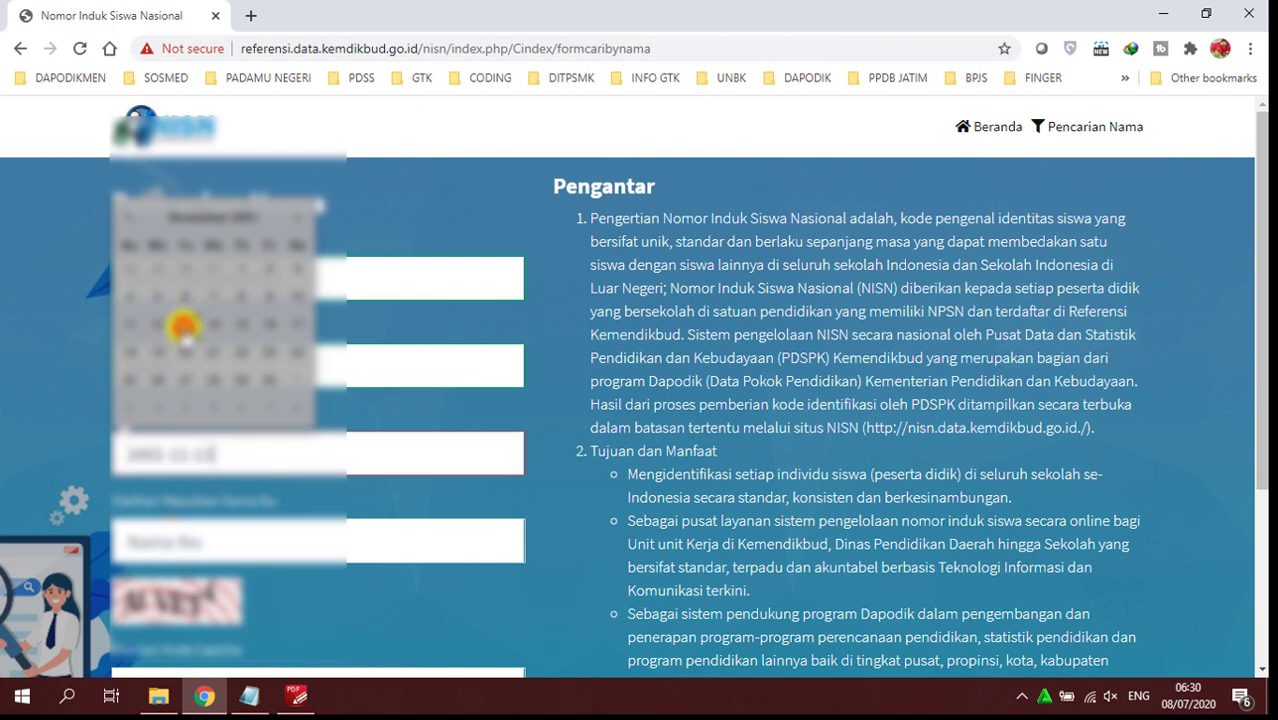
pyautogui.click(303, 492)
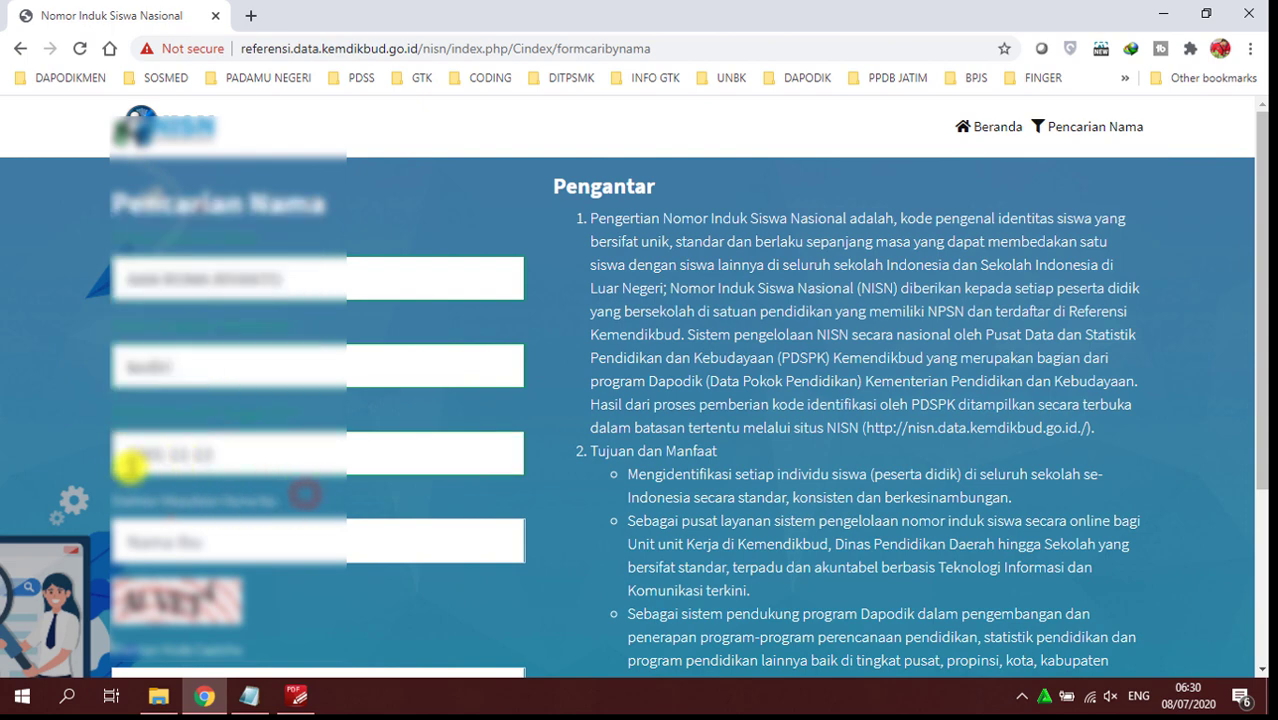
pyautogui.click(135, 456)
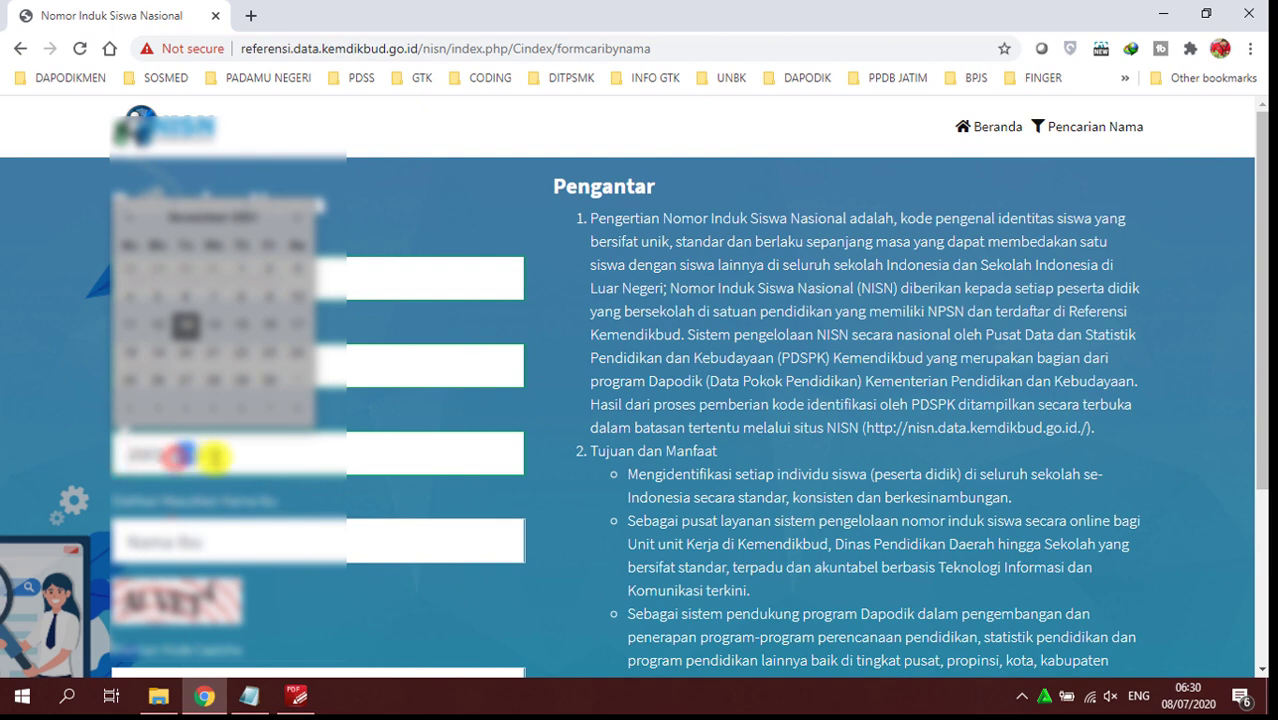
pyautogui.click(447, 506)
# Step: Fill in the name of the student's mother in the Nama Ibu field
pyautogui.click(285, 548)
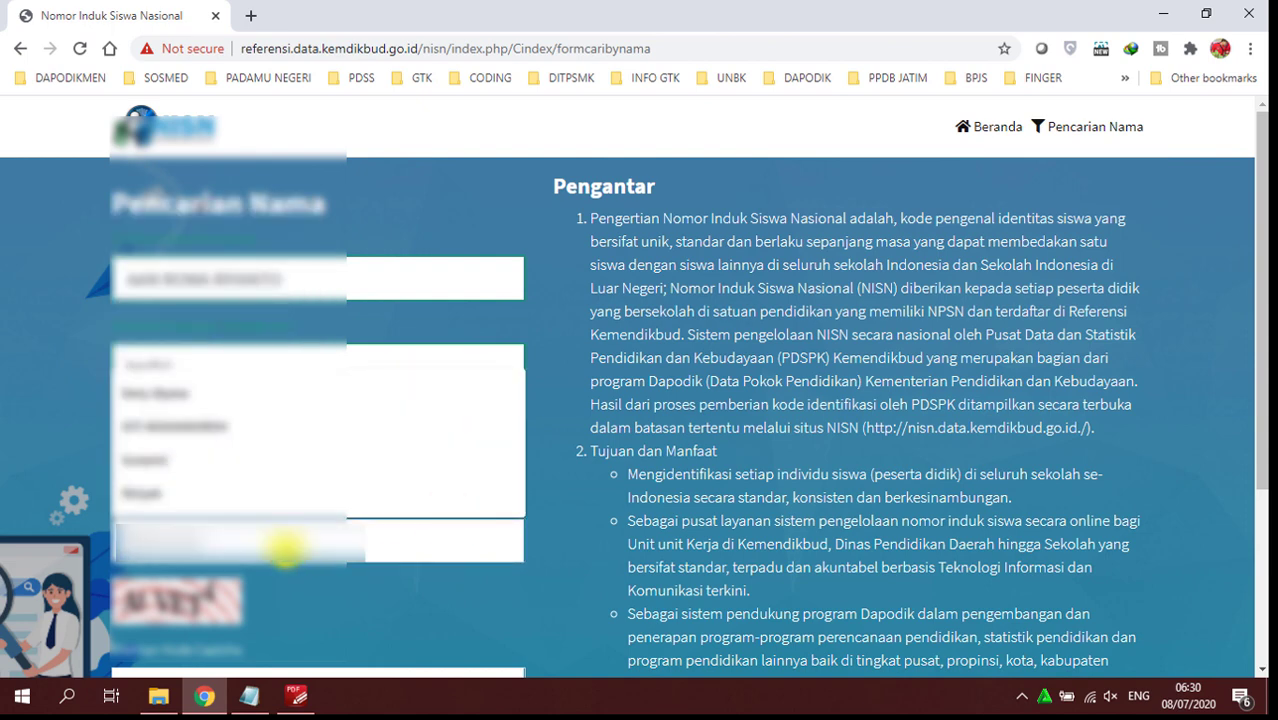
pyautogui.write('n')
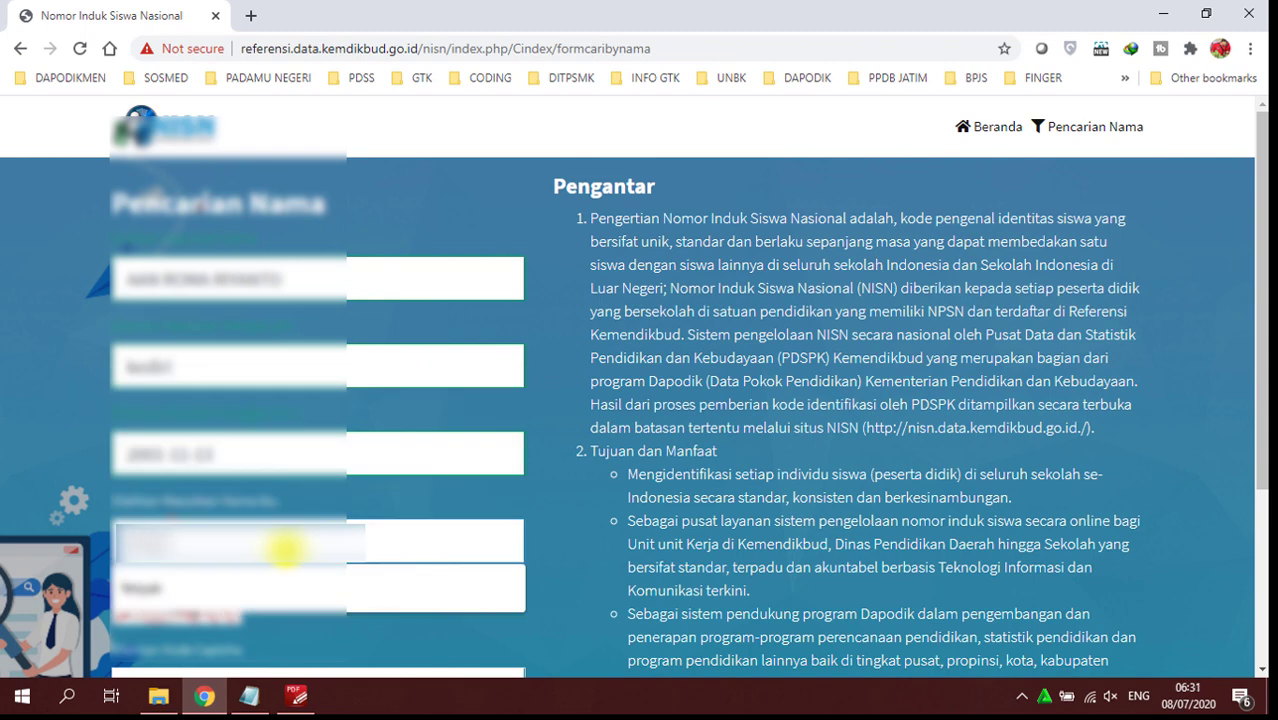
pyautogui.press('Return')
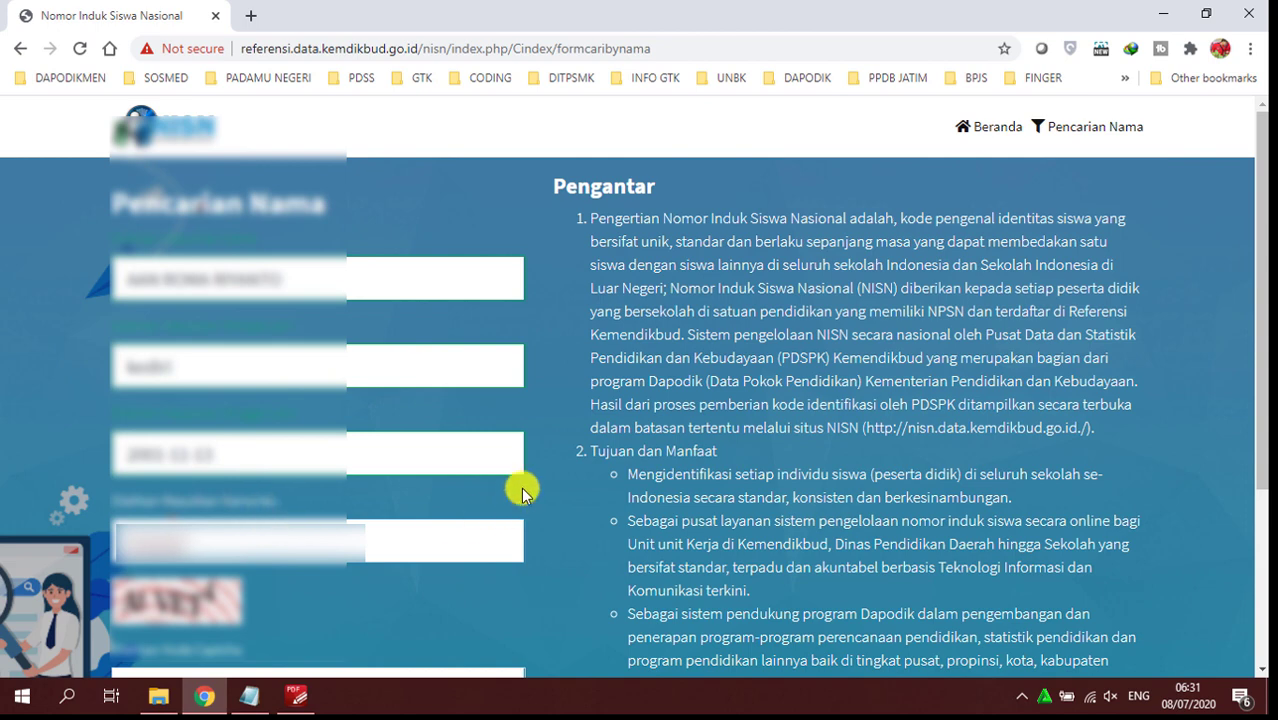
# Step: Enter the captcha code and submit the student search with Cari Data
pyautogui.scroll(-1, 521, 490)
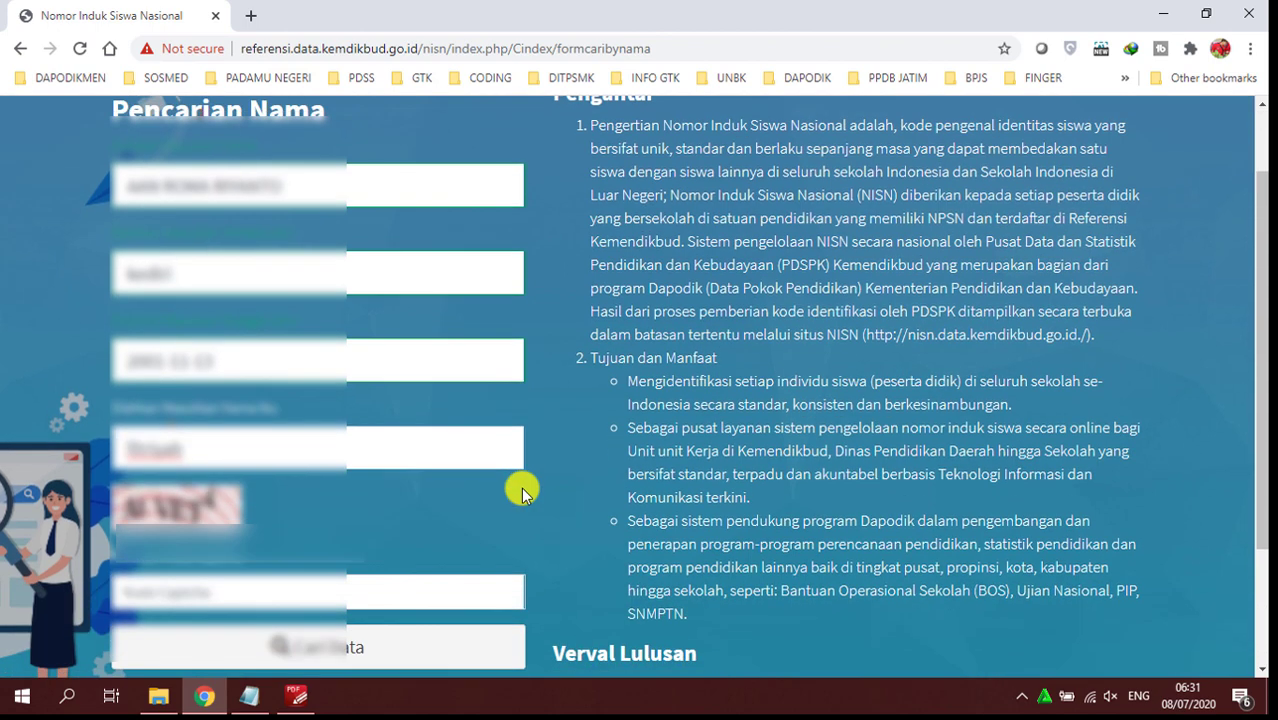
pyautogui.click(160, 597)
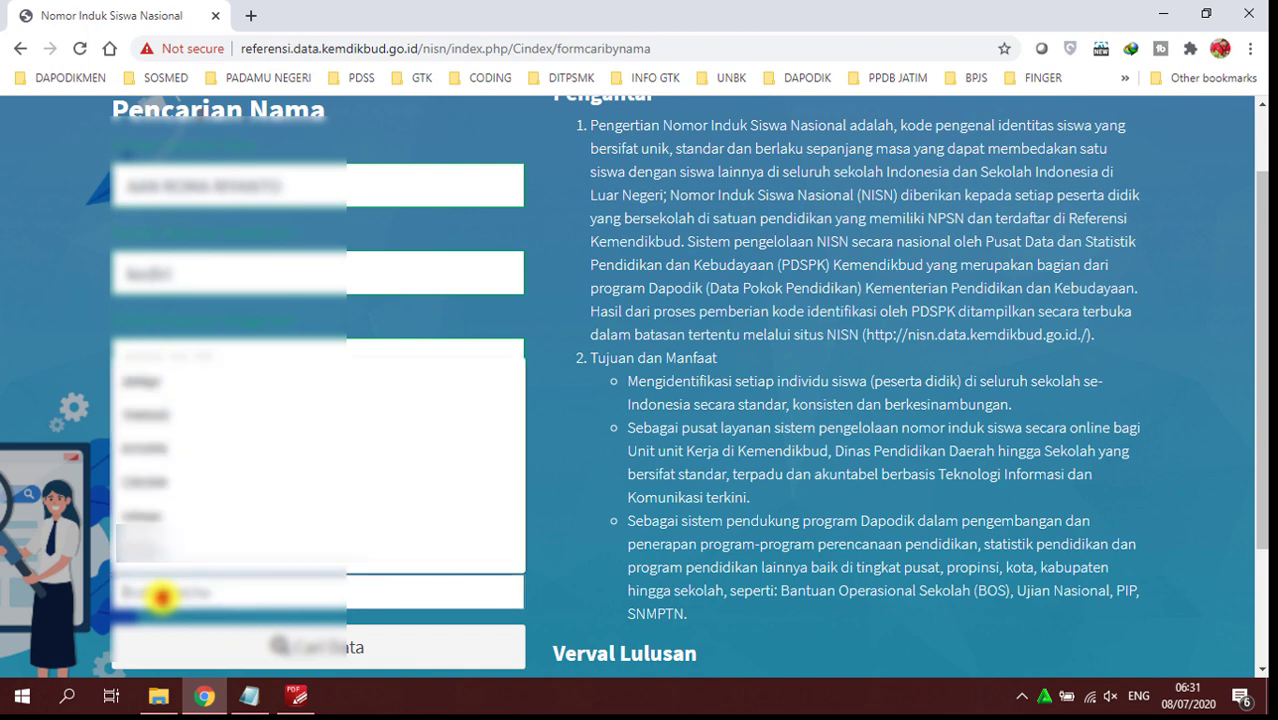
pyautogui.click(589, 552)
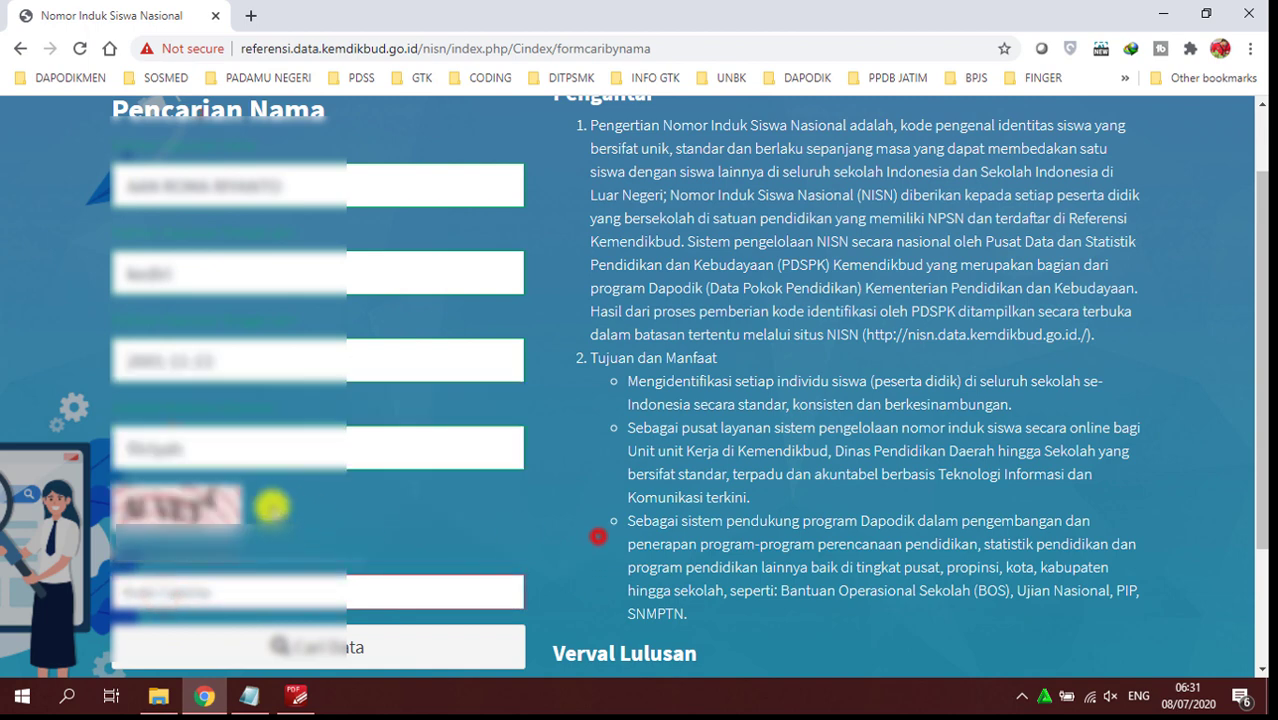
pyautogui.click(150, 600)
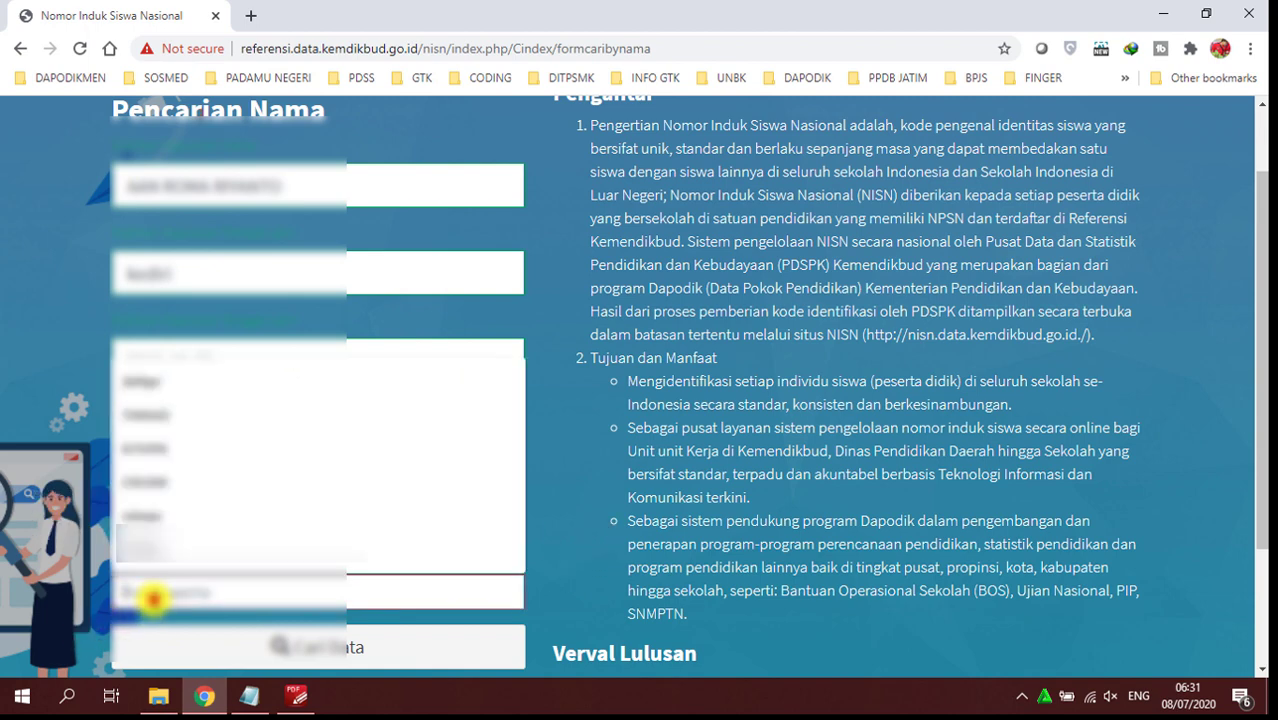
pyautogui.write('8')
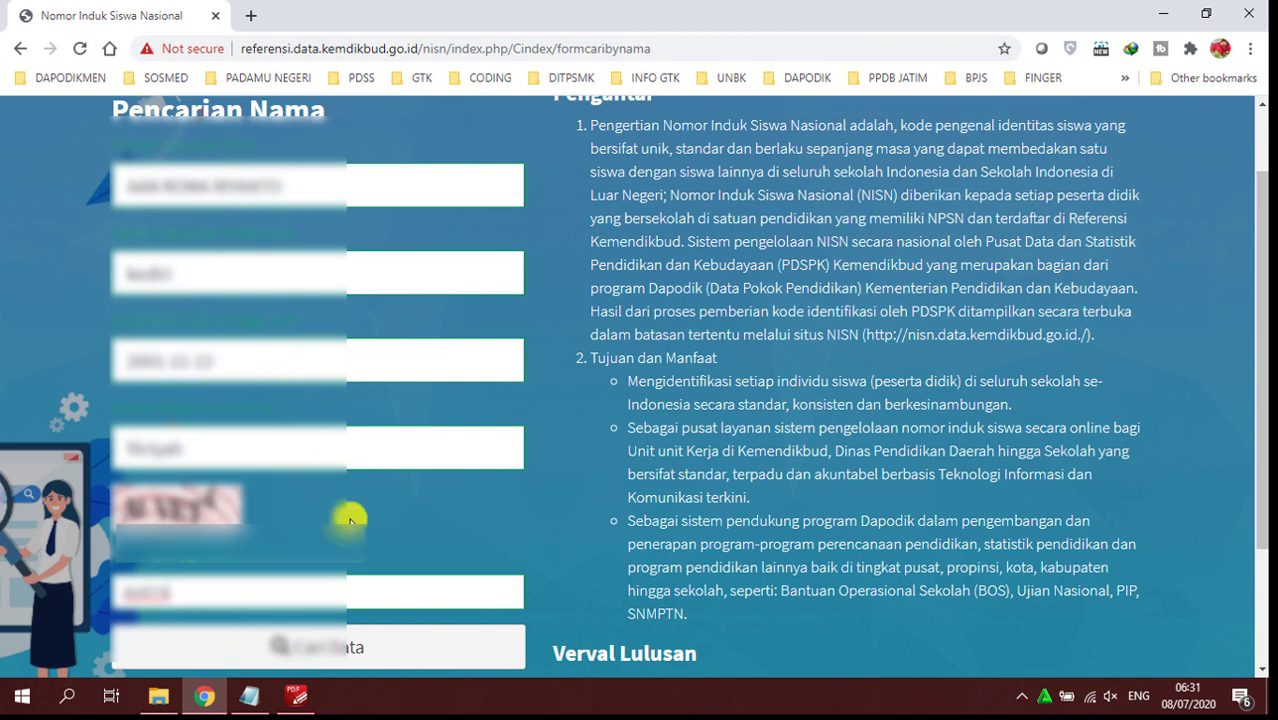
pyautogui.click(320, 648)
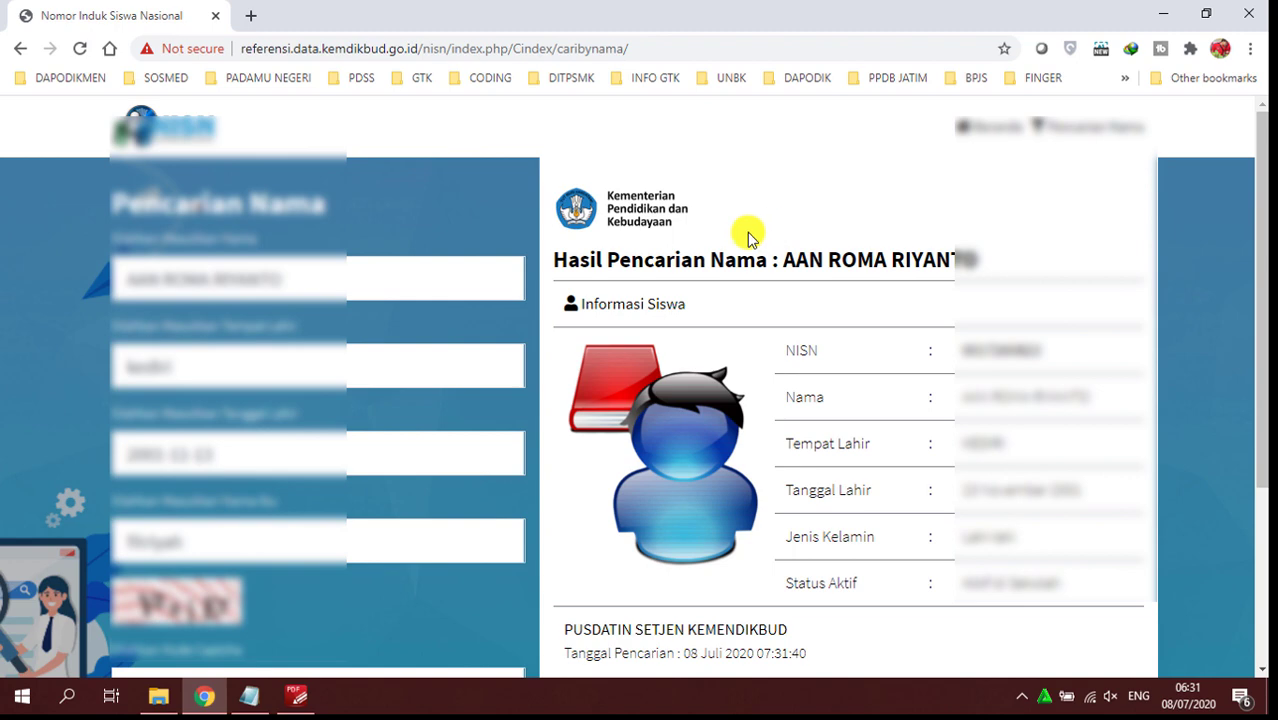
# Step: Examine the Hasil Pencarian Nama result, checking the heading with the student's name and the Informasi Siswa details
pyautogui.moveTo(552, 262); pyautogui.dragTo(766, 264)
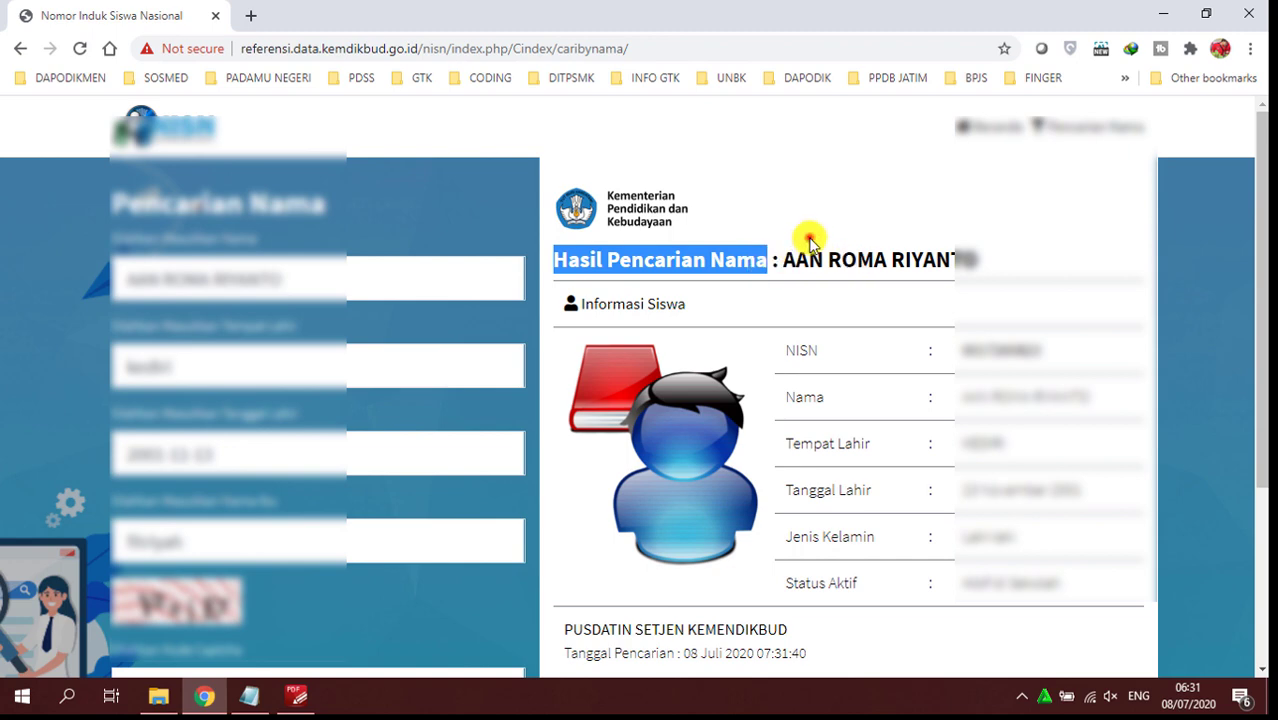
pyautogui.click(807, 235)
pyautogui.moveTo(793, 261); pyautogui.dragTo(979, 260)
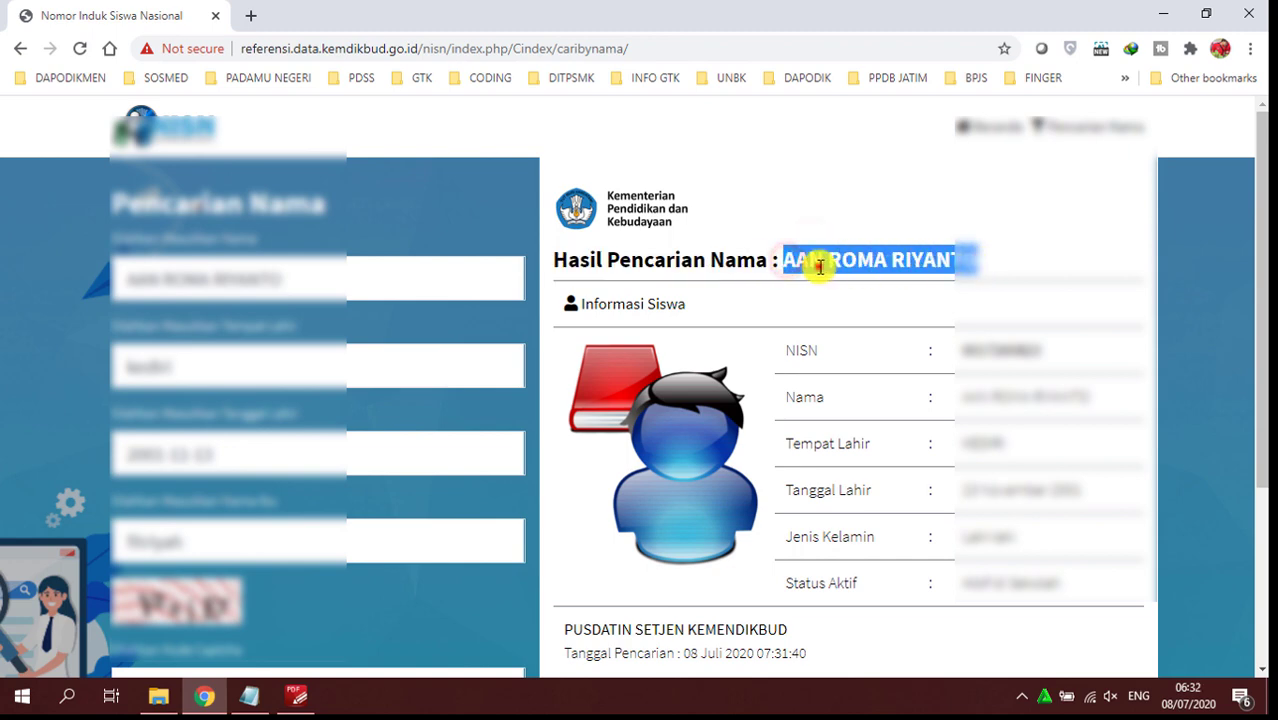
pyautogui.click(802, 251)
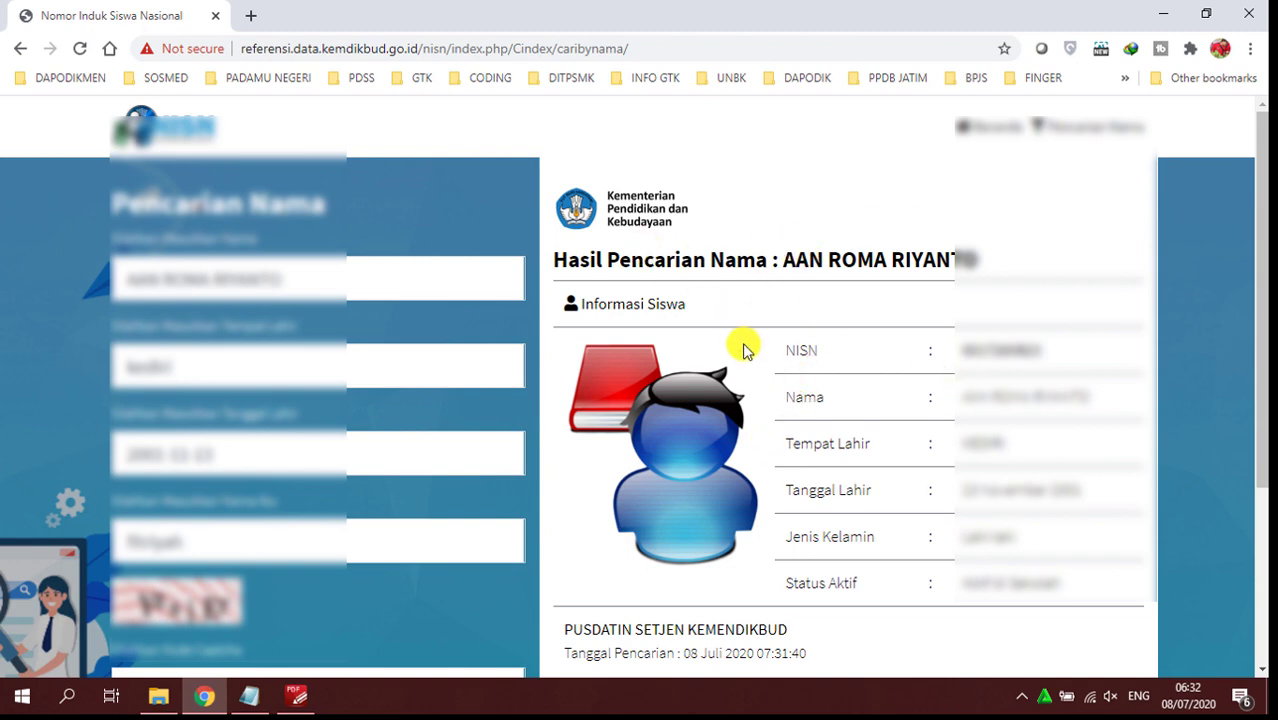
pyautogui.scroll(-5, 743, 349)
pyautogui.scroll(5, 743, 349)
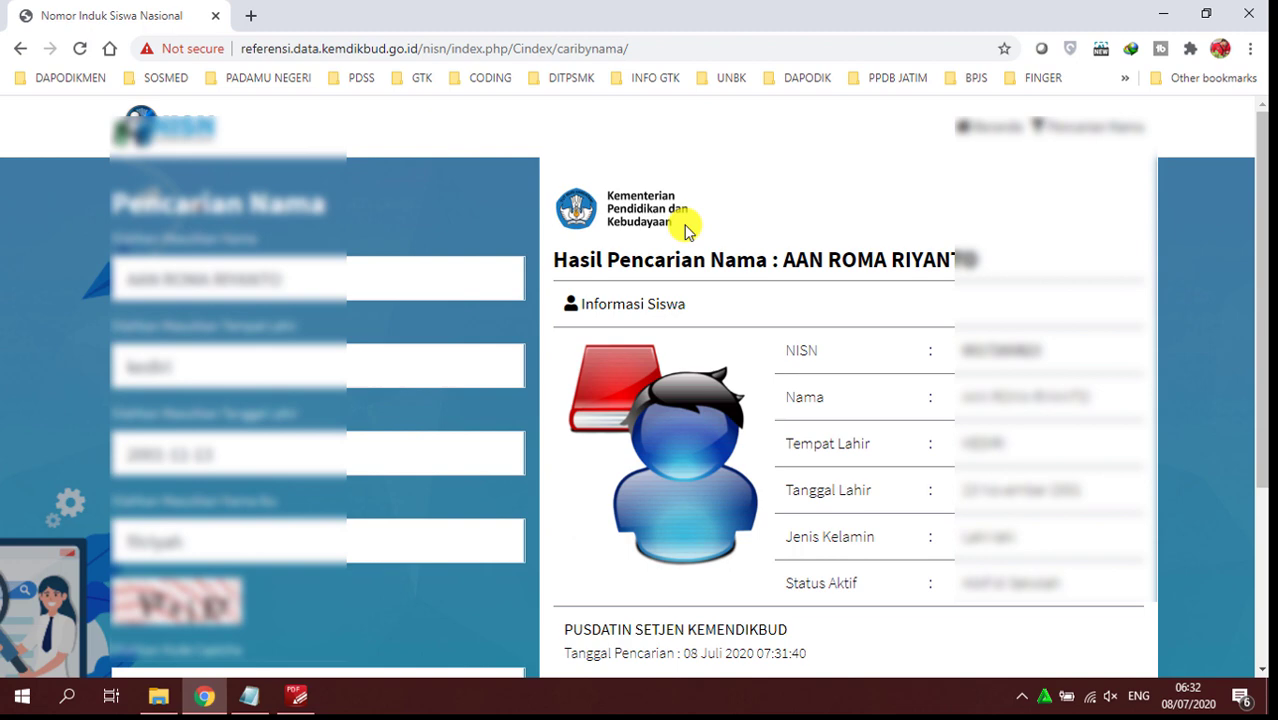
pyautogui.moveTo(566, 262); pyautogui.dragTo(970, 258)
pyautogui.click(970, 258)
pyautogui.moveTo(552, 262); pyautogui.dragTo(970, 258)
pyautogui.click(970, 258)
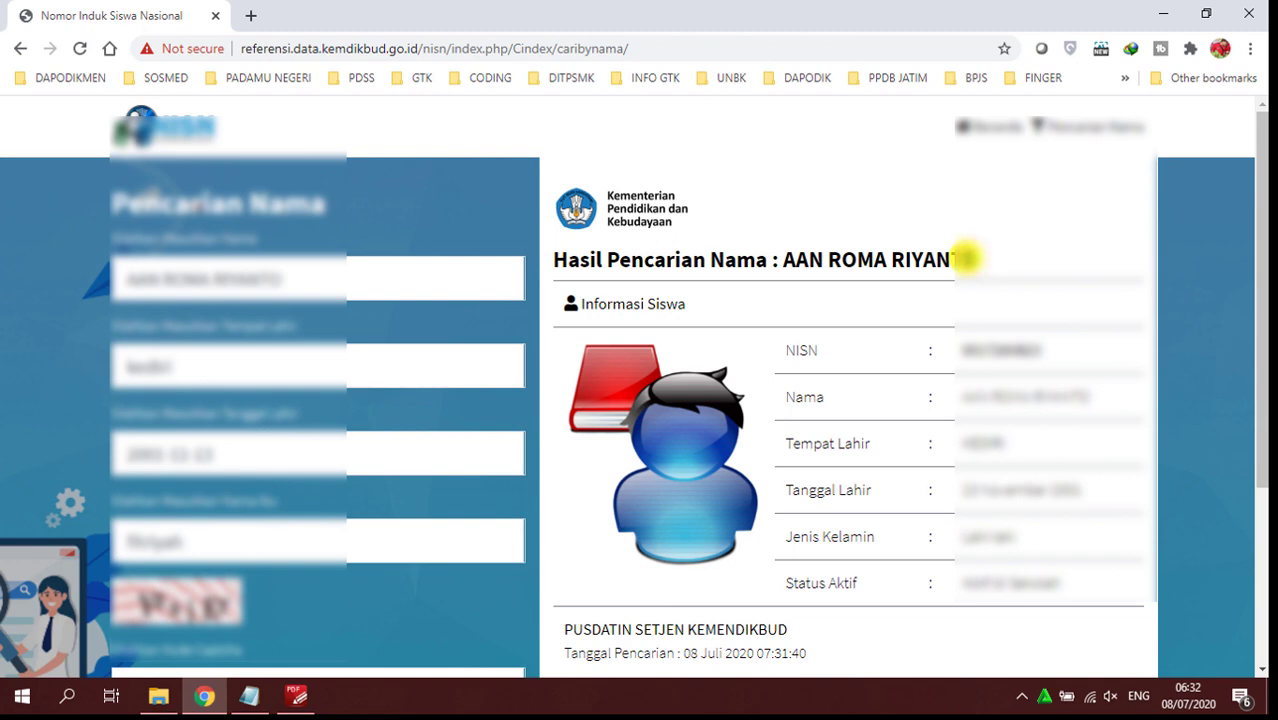
pyautogui.moveTo(552, 262); pyautogui.dragTo(985, 252)
pyautogui.click(853, 208)
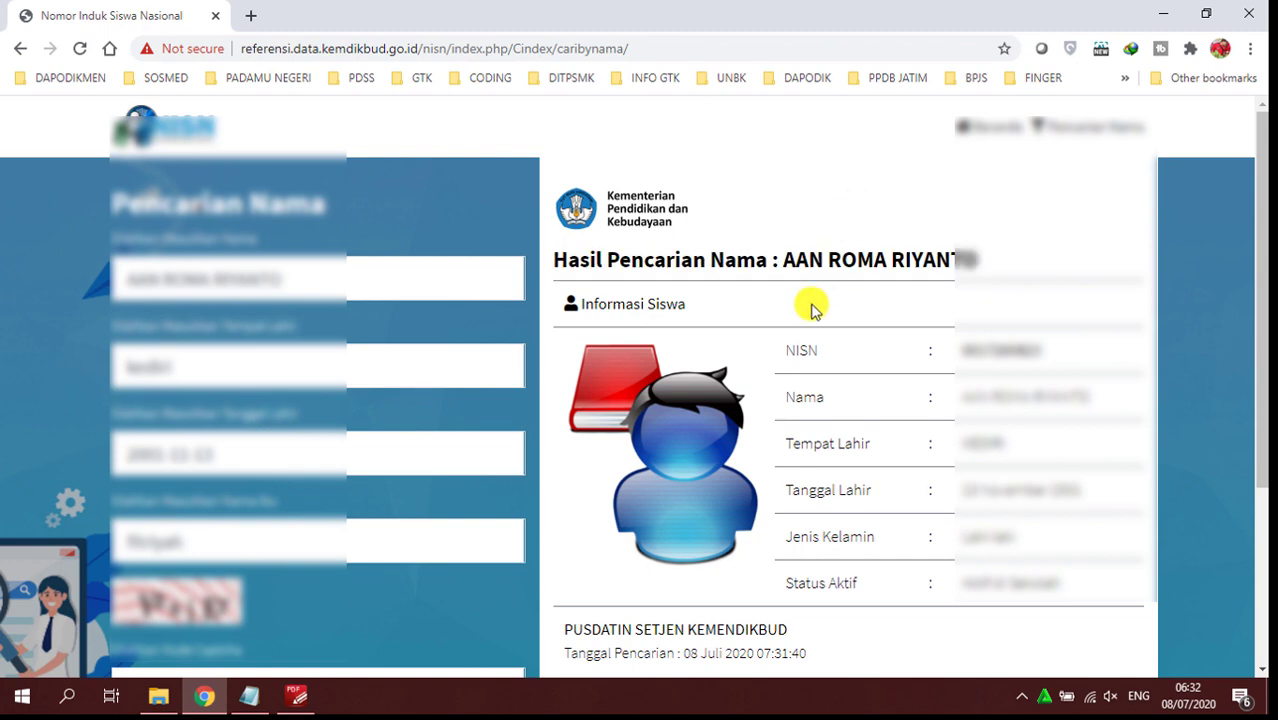
pyautogui.moveTo(590, 260); pyautogui.dragTo(963, 247)
pyautogui.click(963, 247)
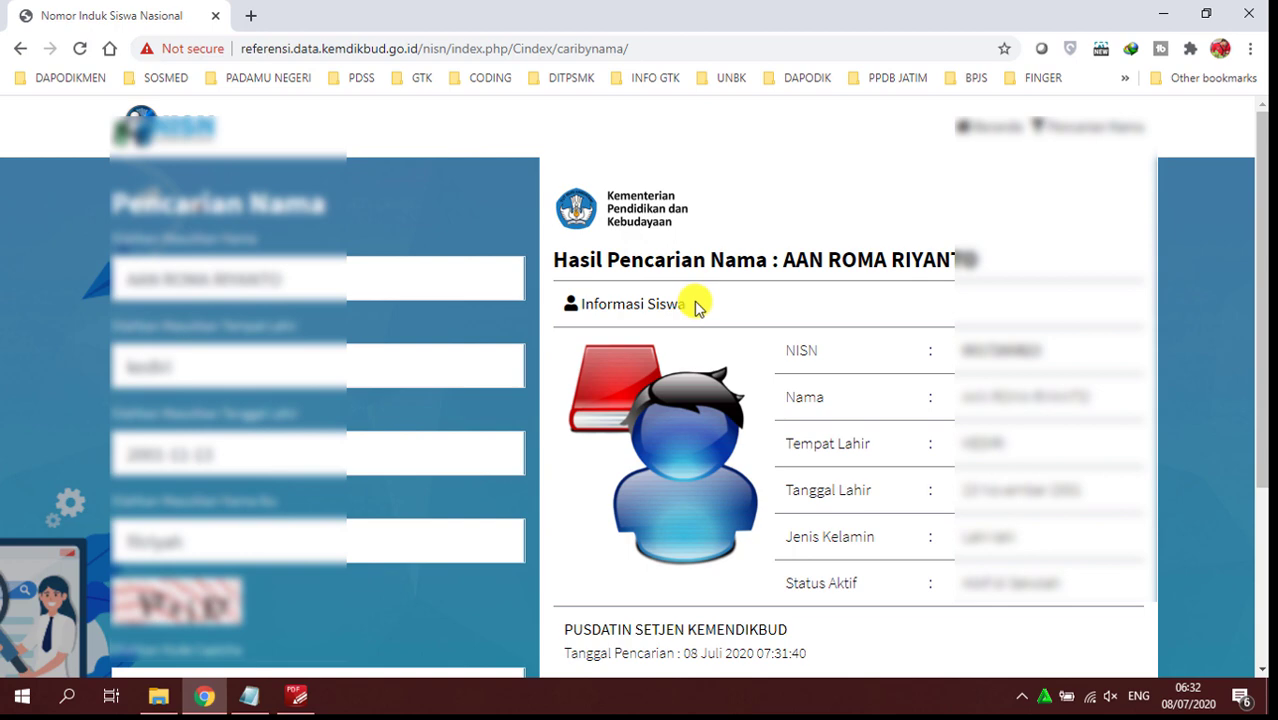
pyautogui.scroll(-1, 697, 309)
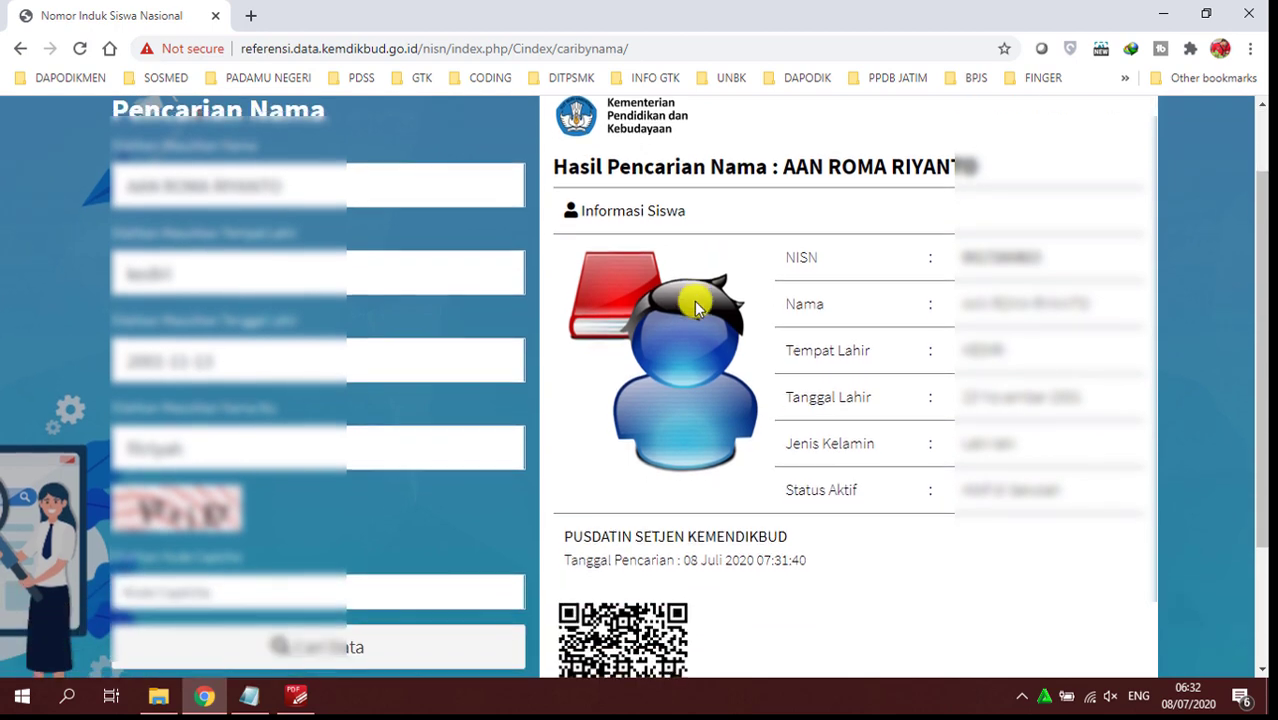
pyautogui.scroll(1, 697, 309)
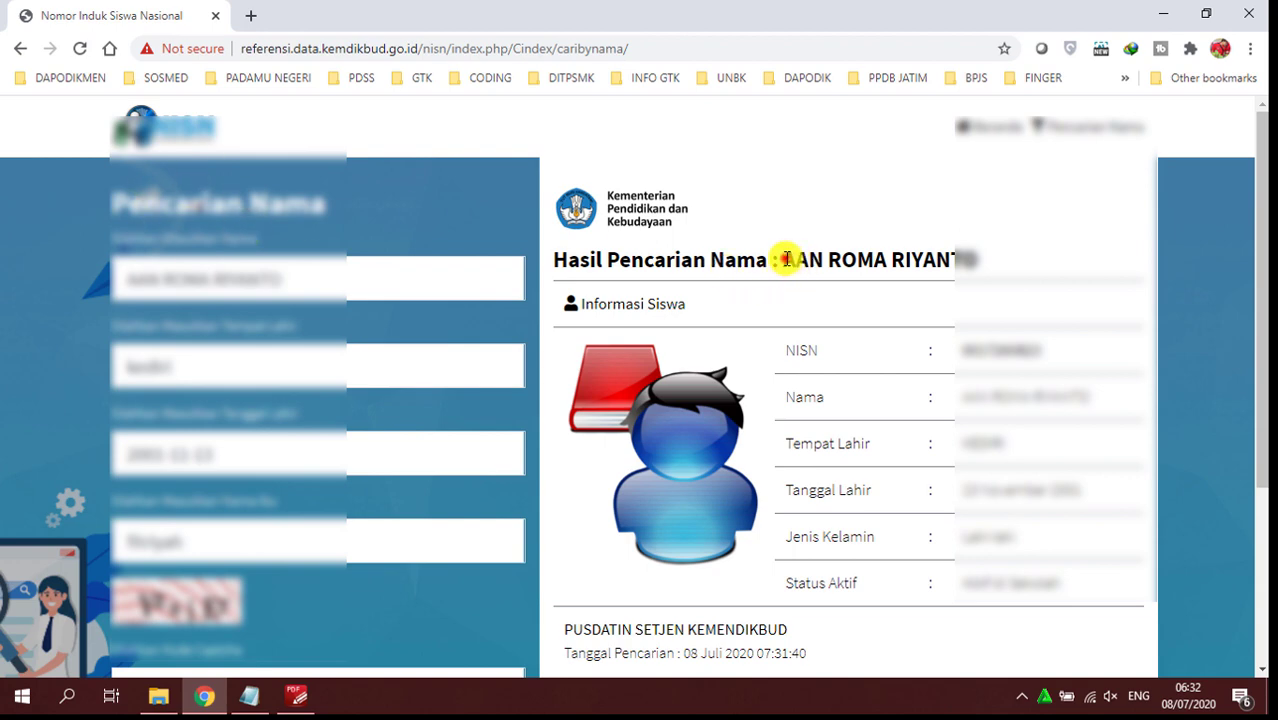
pyautogui.moveTo(782, 259); pyautogui.dragTo(1066, 262)
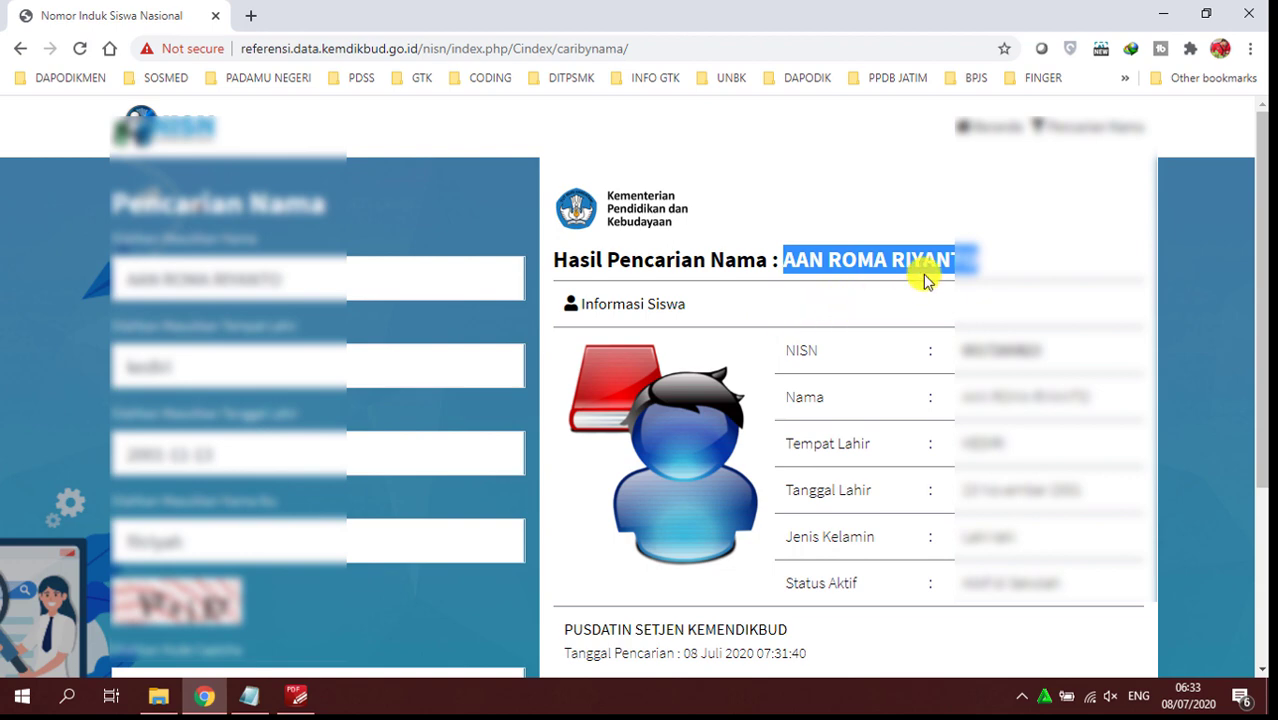
pyautogui.click(891, 235)
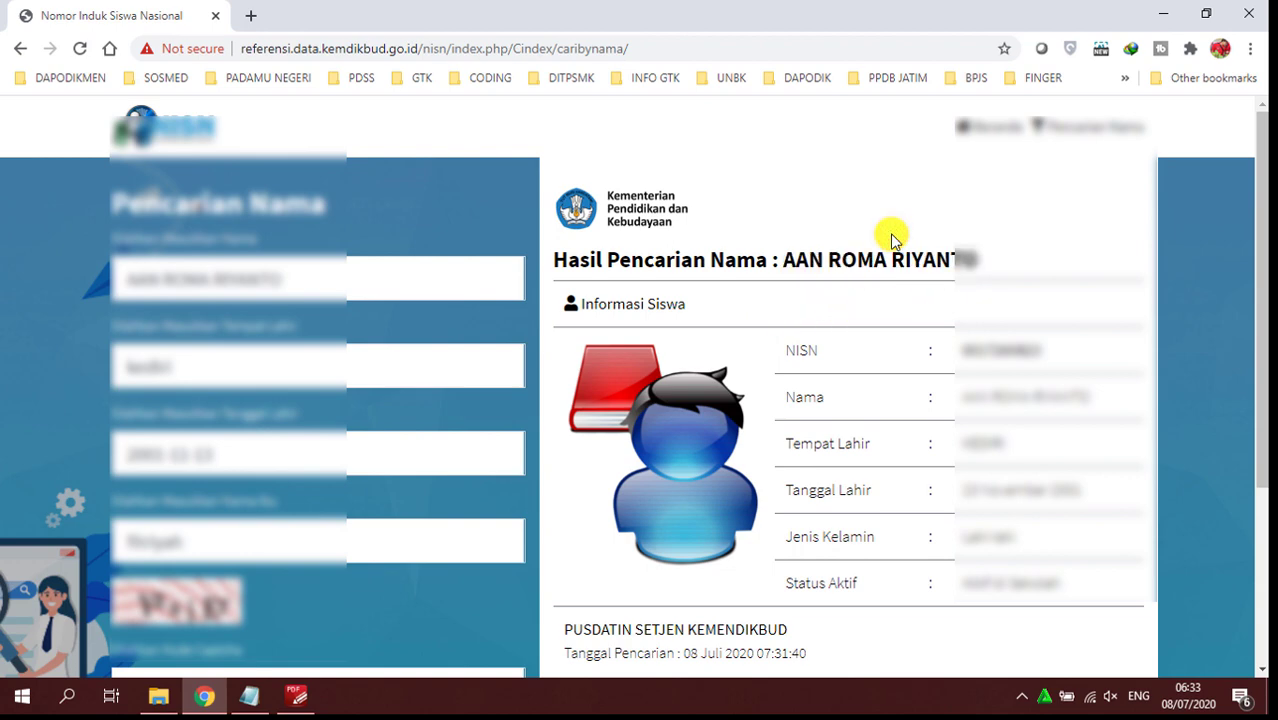
pyautogui.moveTo(785, 259); pyautogui.dragTo(1005, 270)
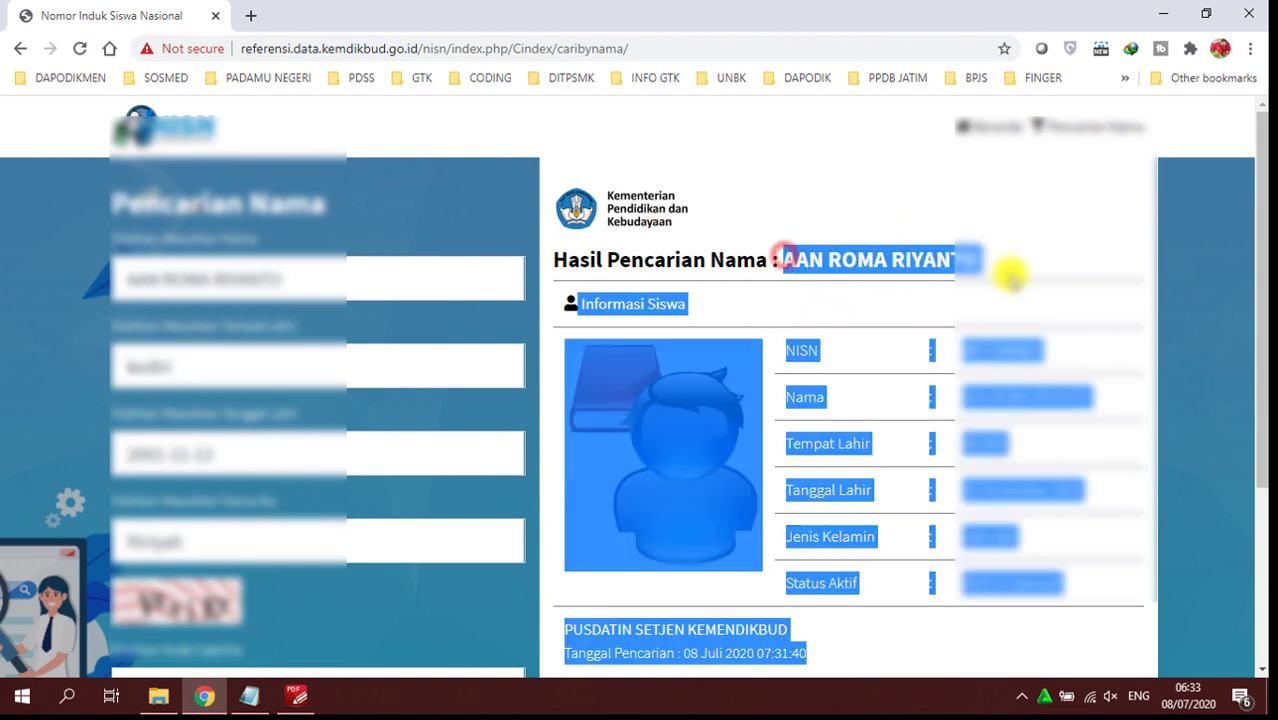
pyautogui.click(893, 221)
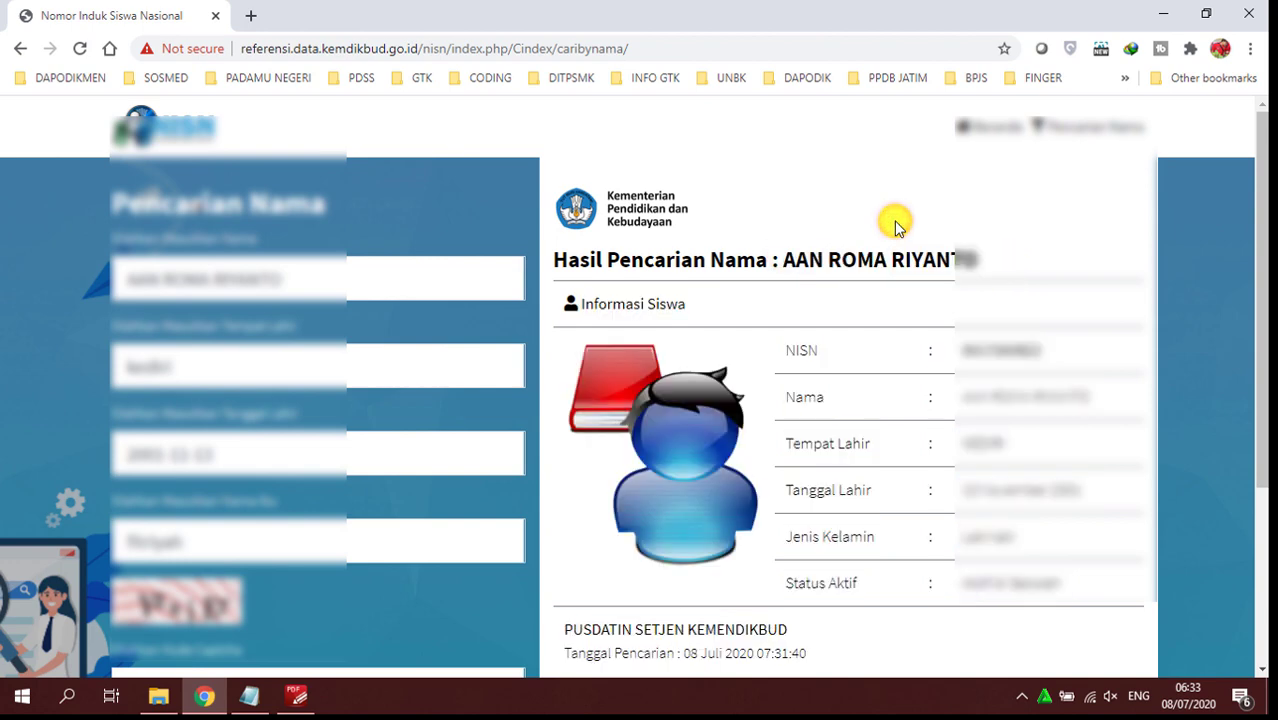
pyautogui.moveTo(788, 258); pyautogui.dragTo(976, 256)
pyautogui.click(907, 204)
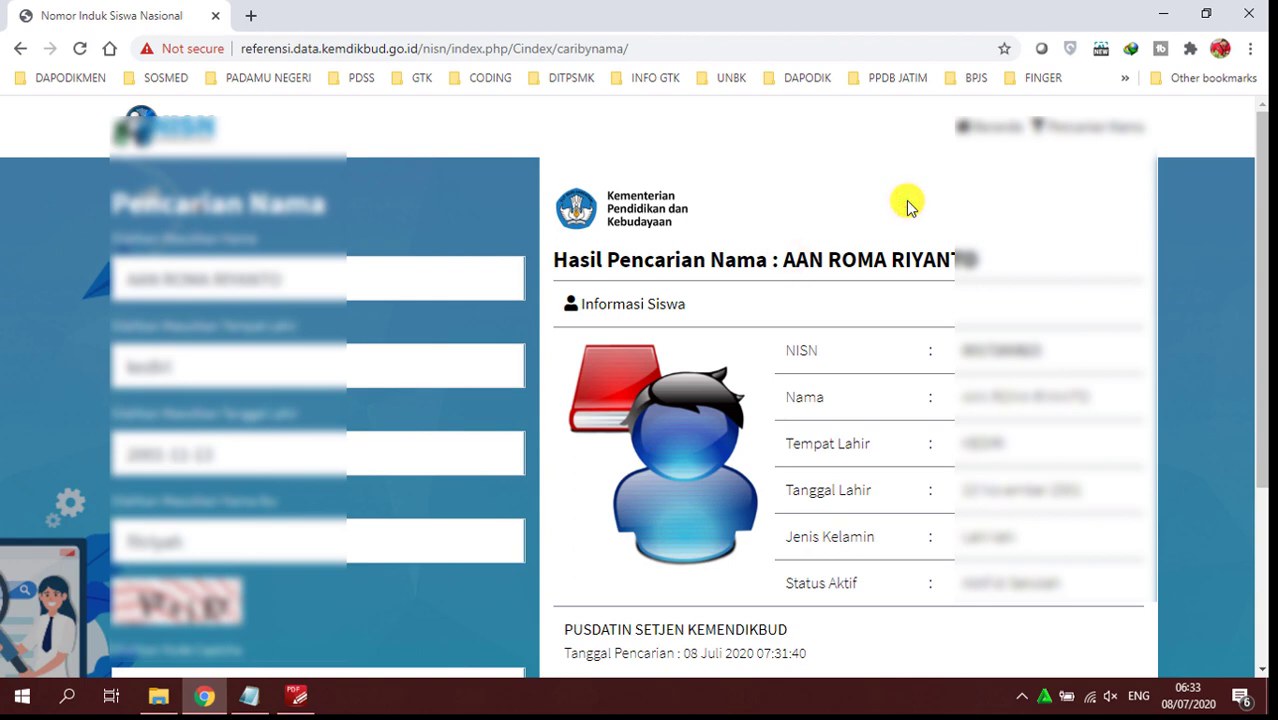
pyautogui.moveTo(780, 259); pyautogui.dragTo(1003, 259)
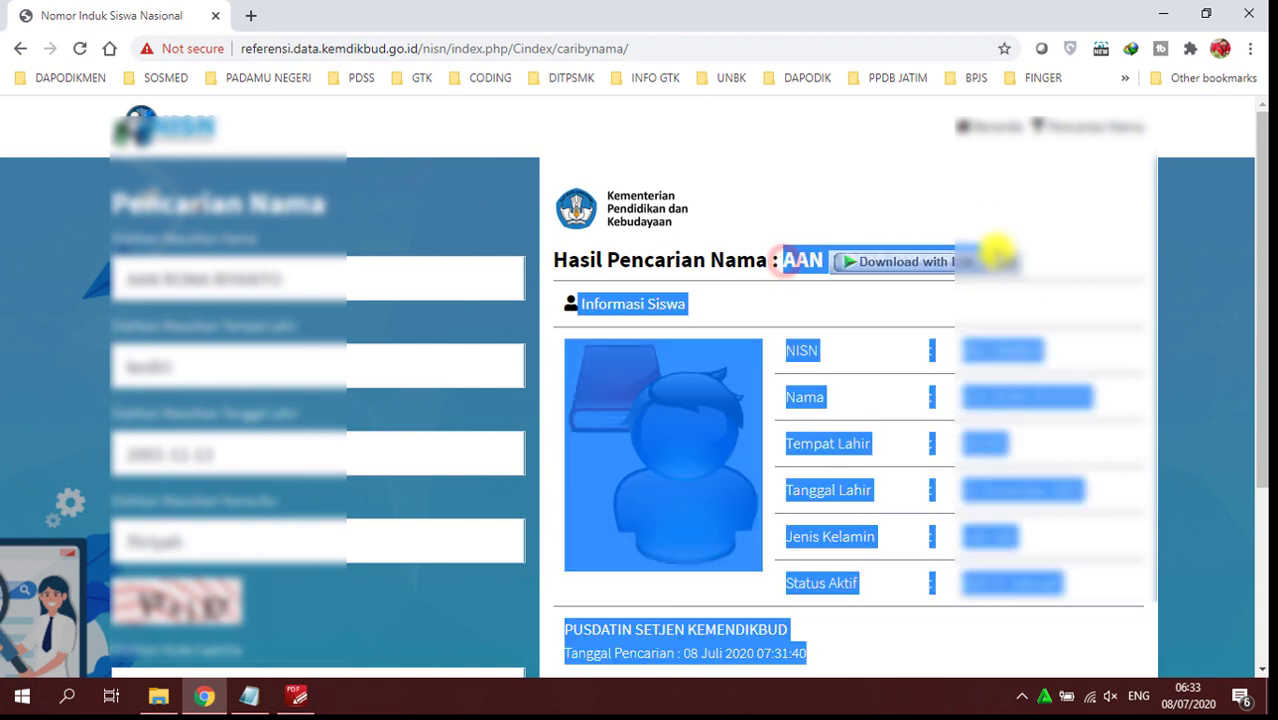
pyautogui.click(978, 218)
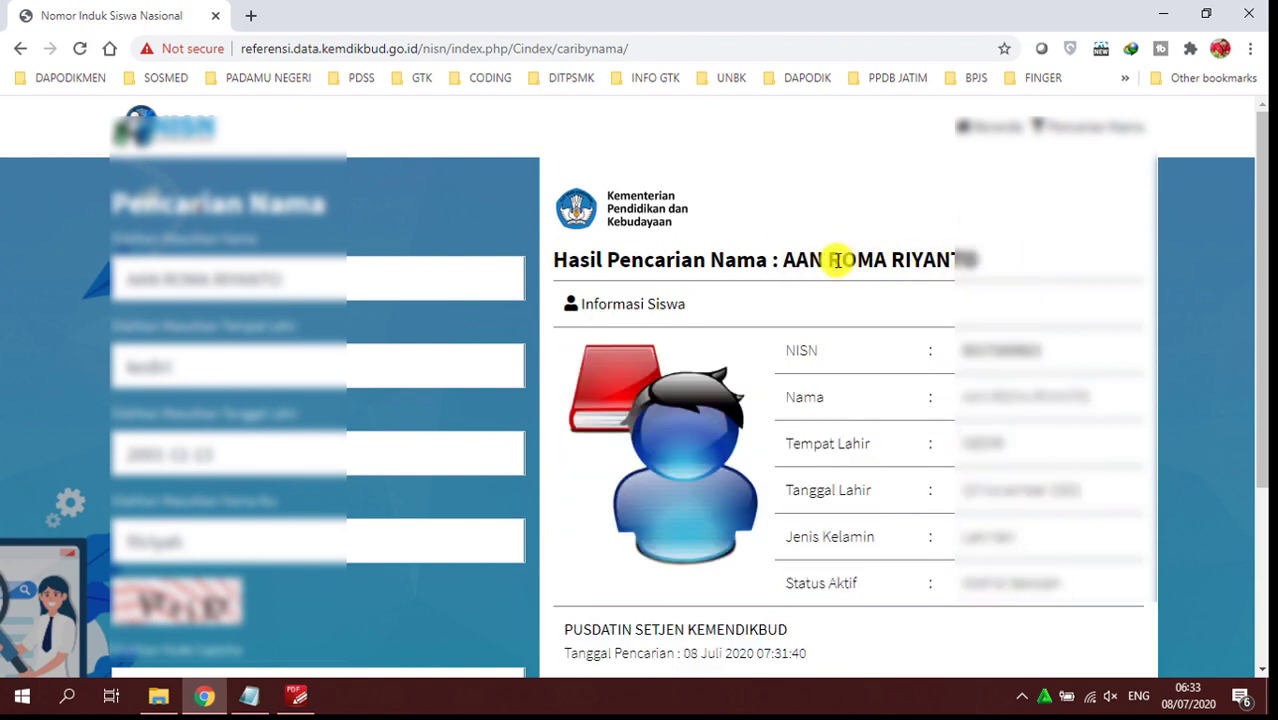
pyautogui.moveTo(836, 259); pyautogui.dragTo(1004, 271)
pyautogui.click(939, 209)
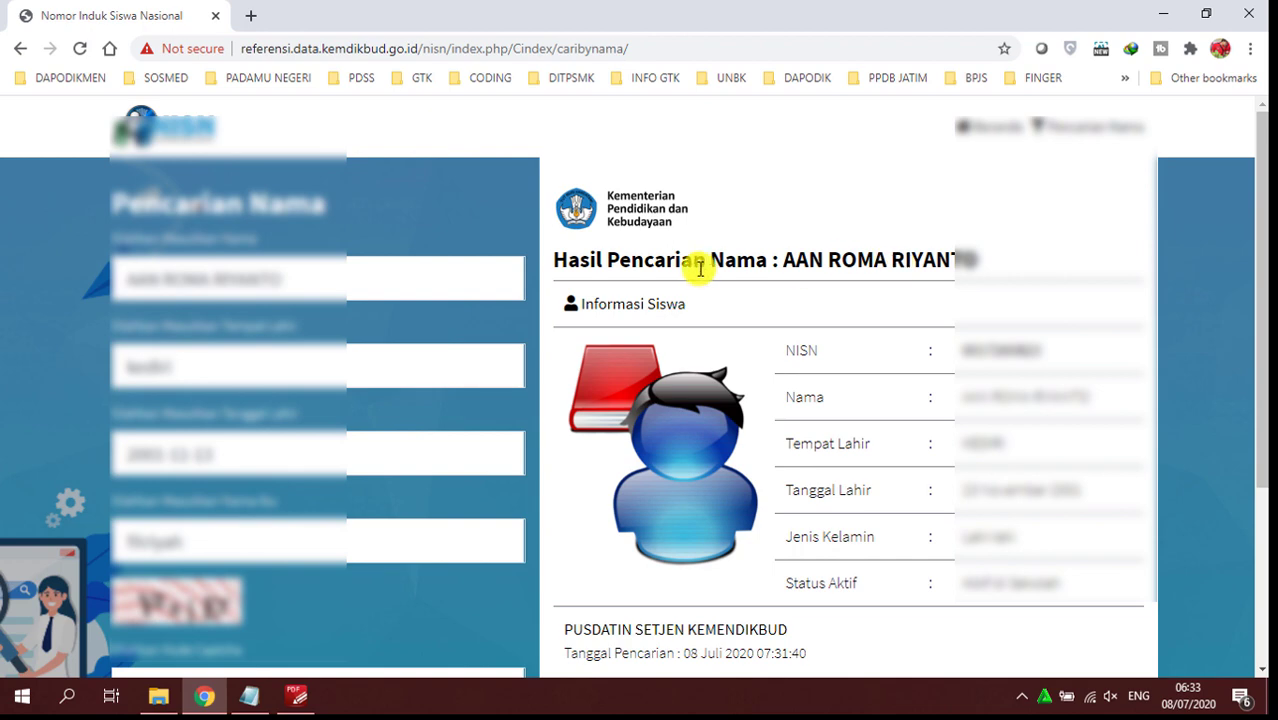
pyautogui.moveTo(718, 234); pyautogui.dragTo(775, 265)
pyautogui.click(785, 260)
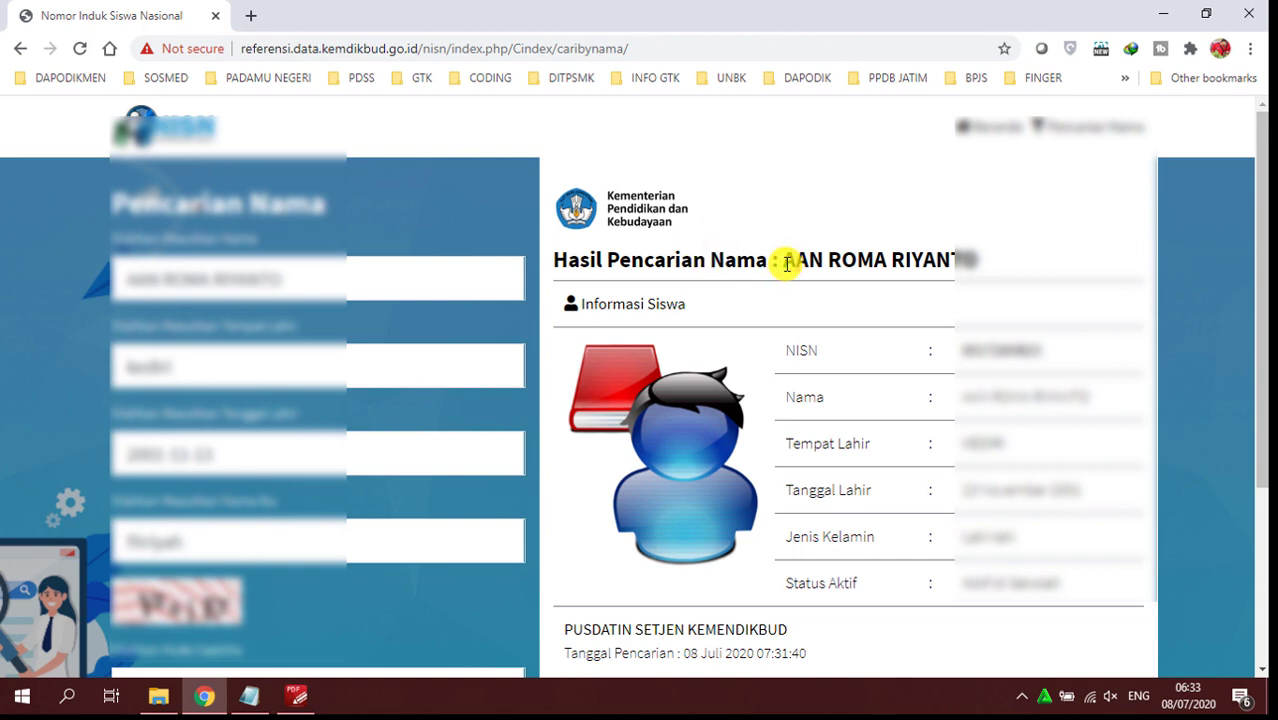
pyautogui.hotkey('ctrl', 'p')
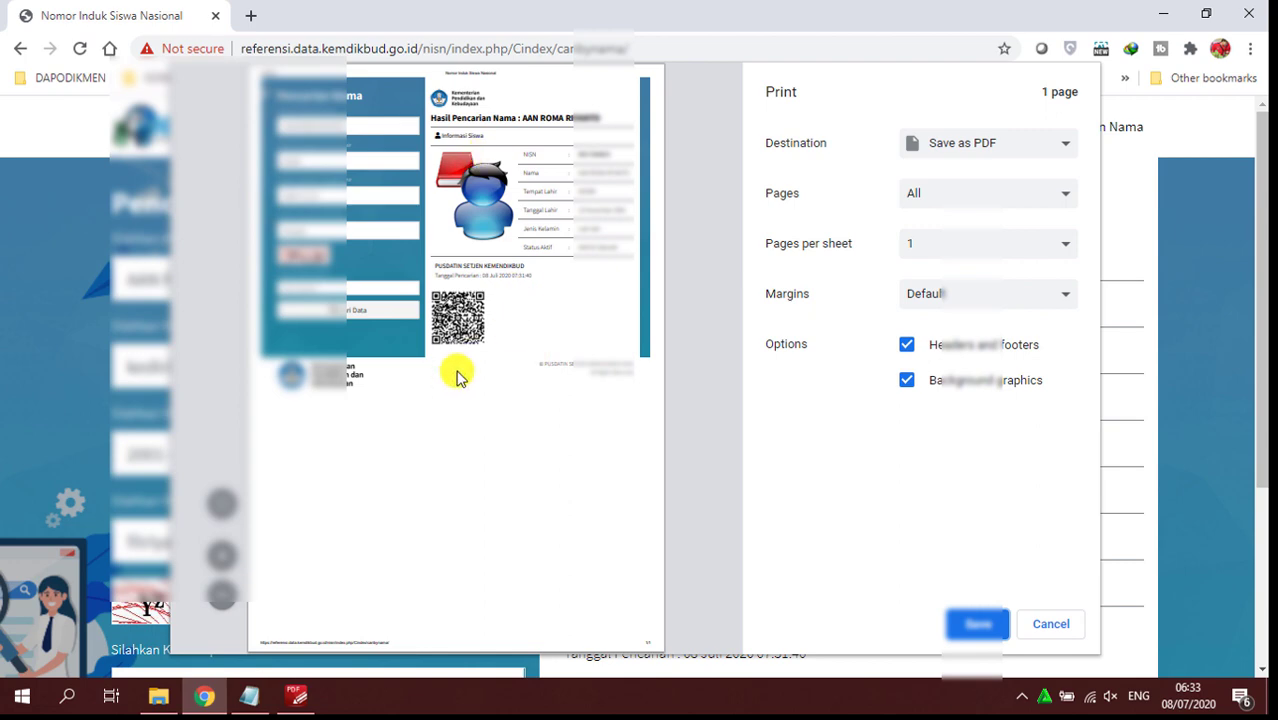
pyautogui.click(1068, 623)
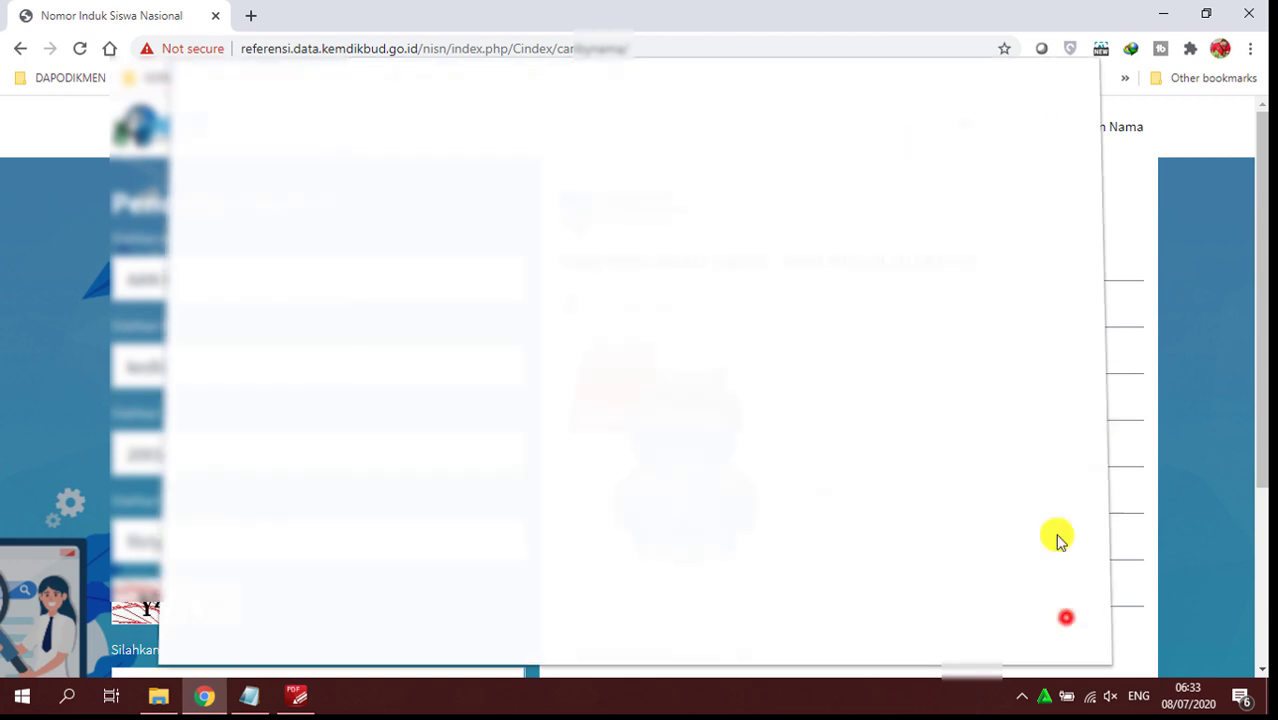
pyautogui.rightClick(1003, 232)
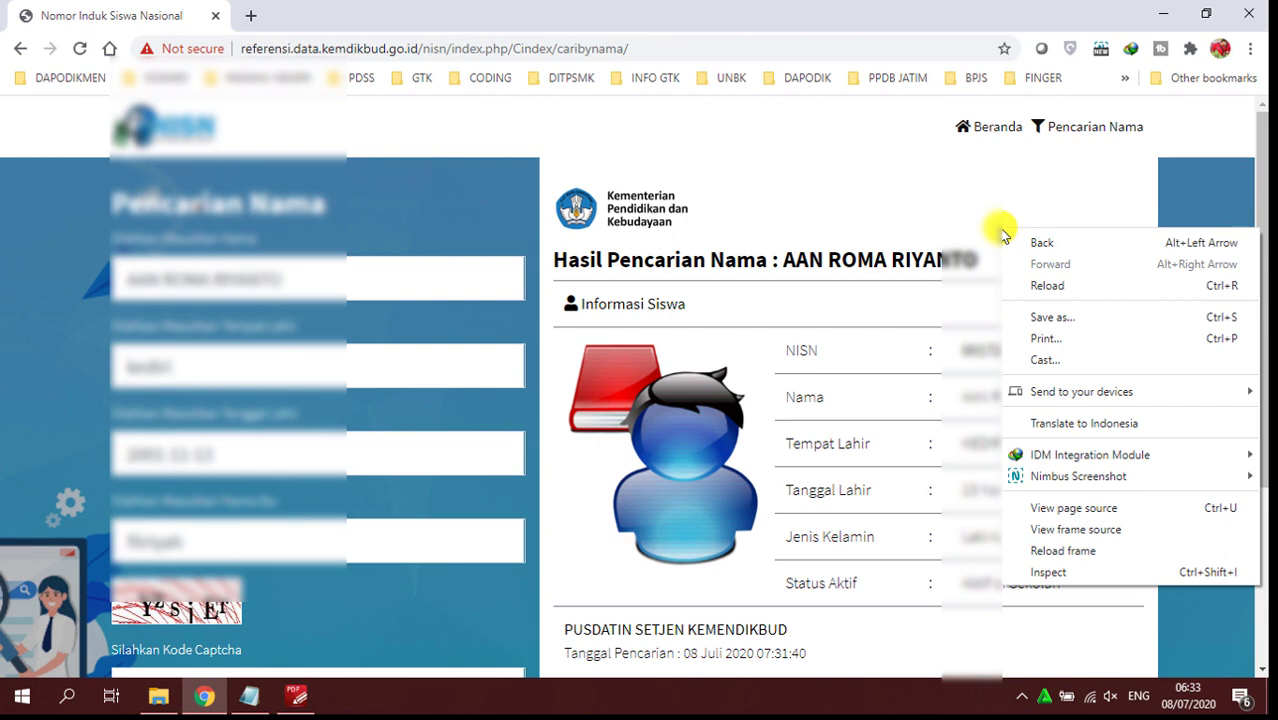
pyautogui.click(1060, 338)
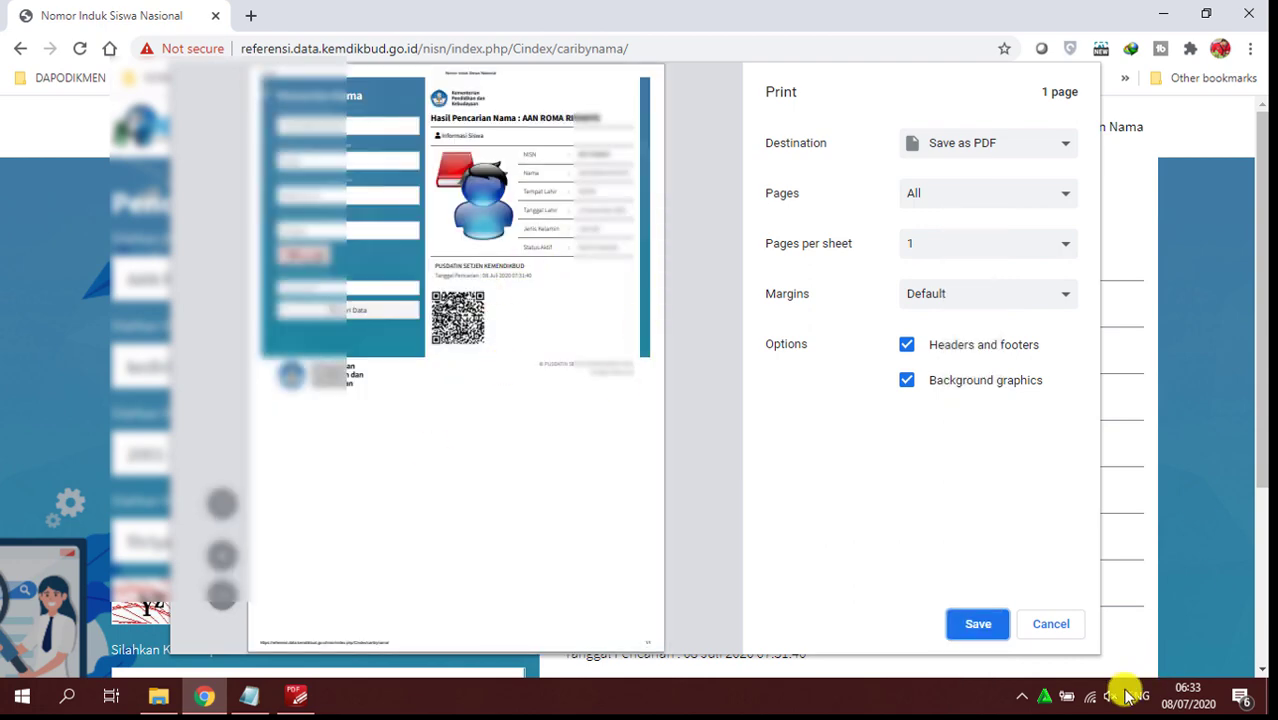
pyautogui.click(1047, 630)
# Step: Open the print settings for the search result page and choose Save as PDF as the destination
pyautogui.rightClick(808, 217)
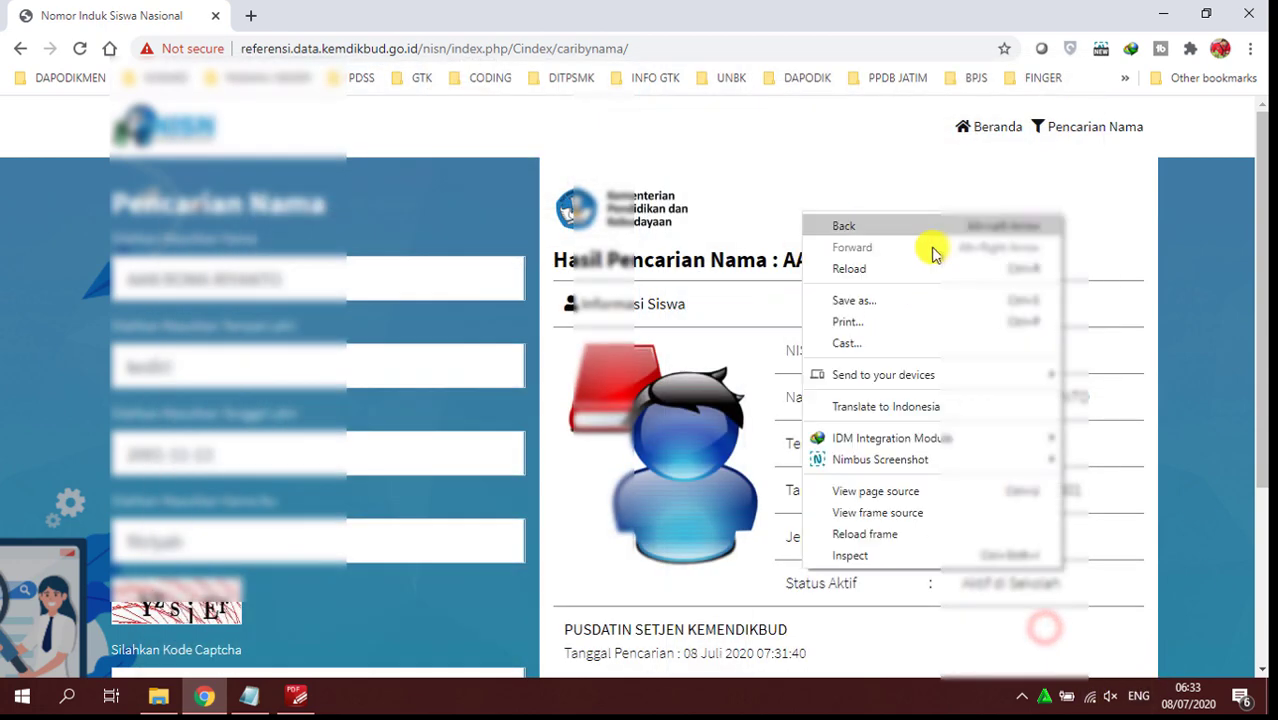
pyautogui.click(895, 330)
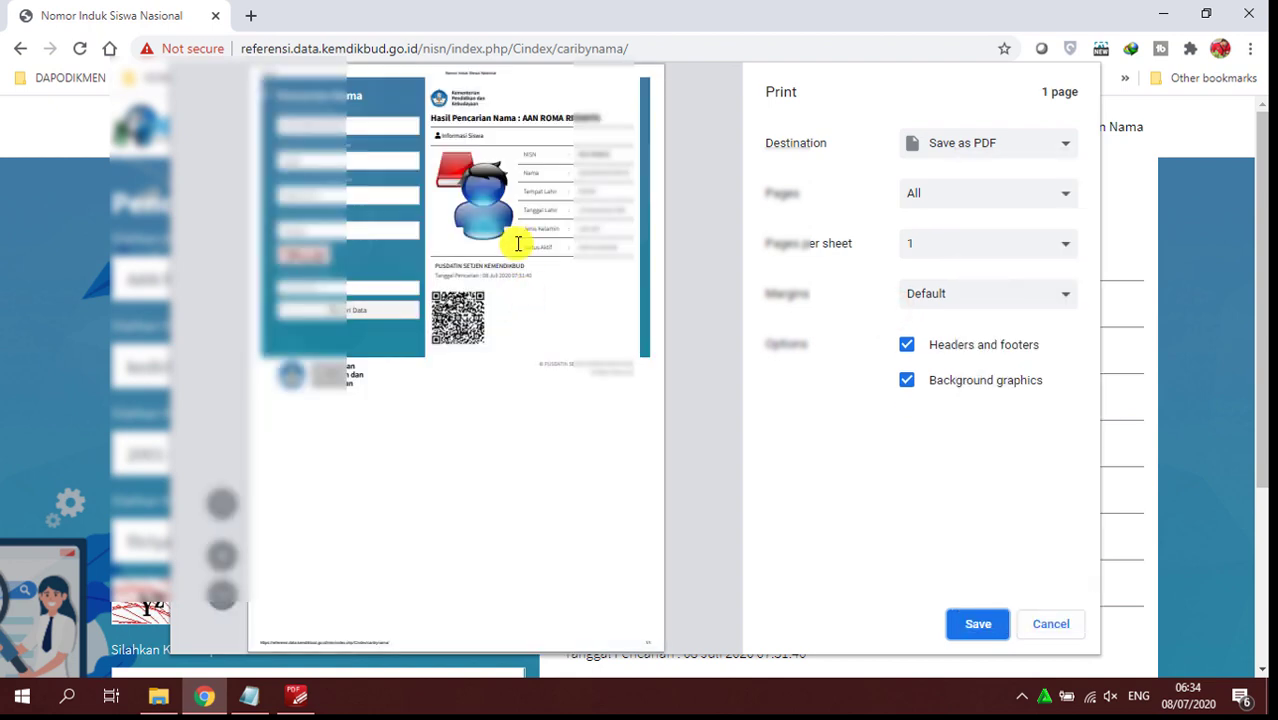
pyautogui.click(930, 150)
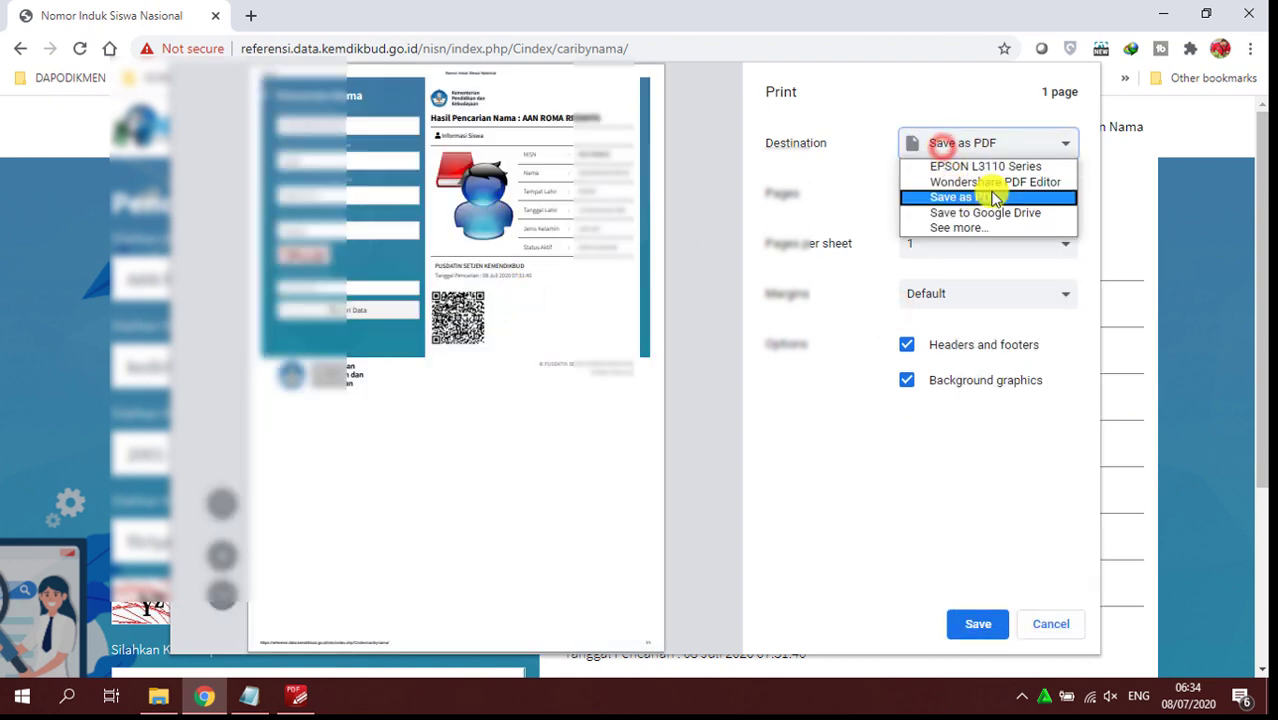
pyautogui.click(931, 201)
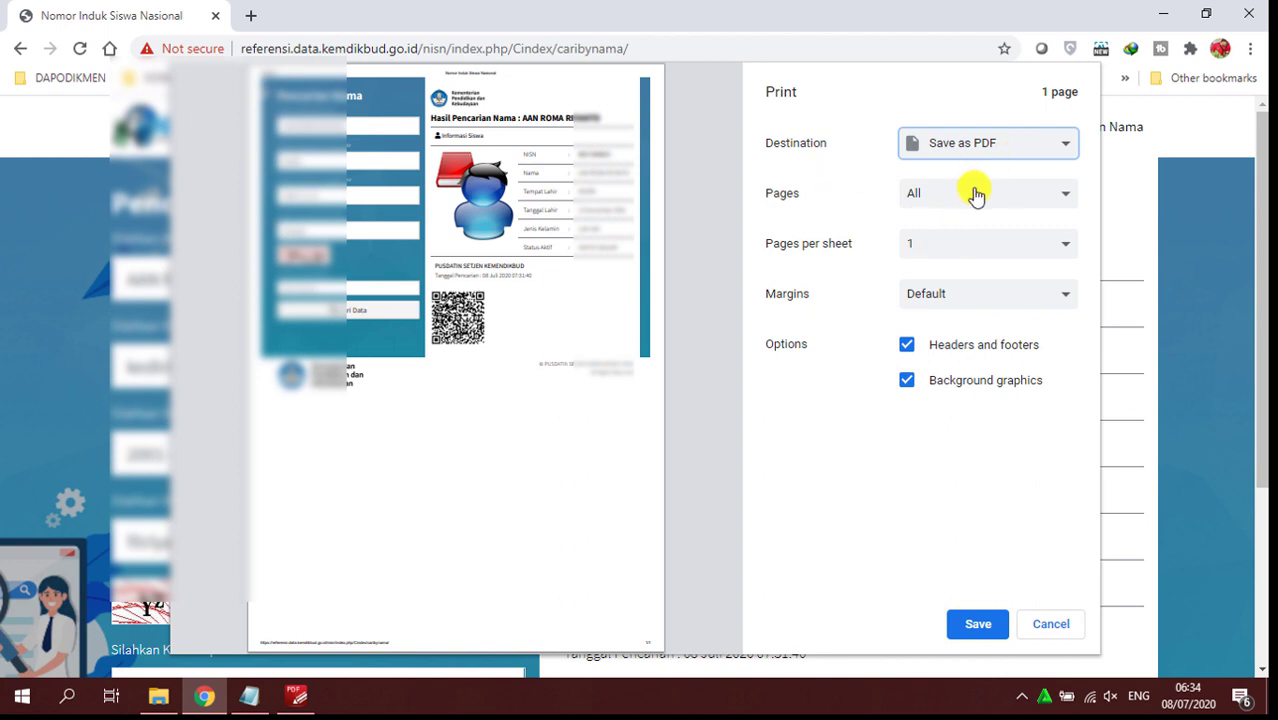
pyautogui.click(779, 196)
pyautogui.click(765, 246)
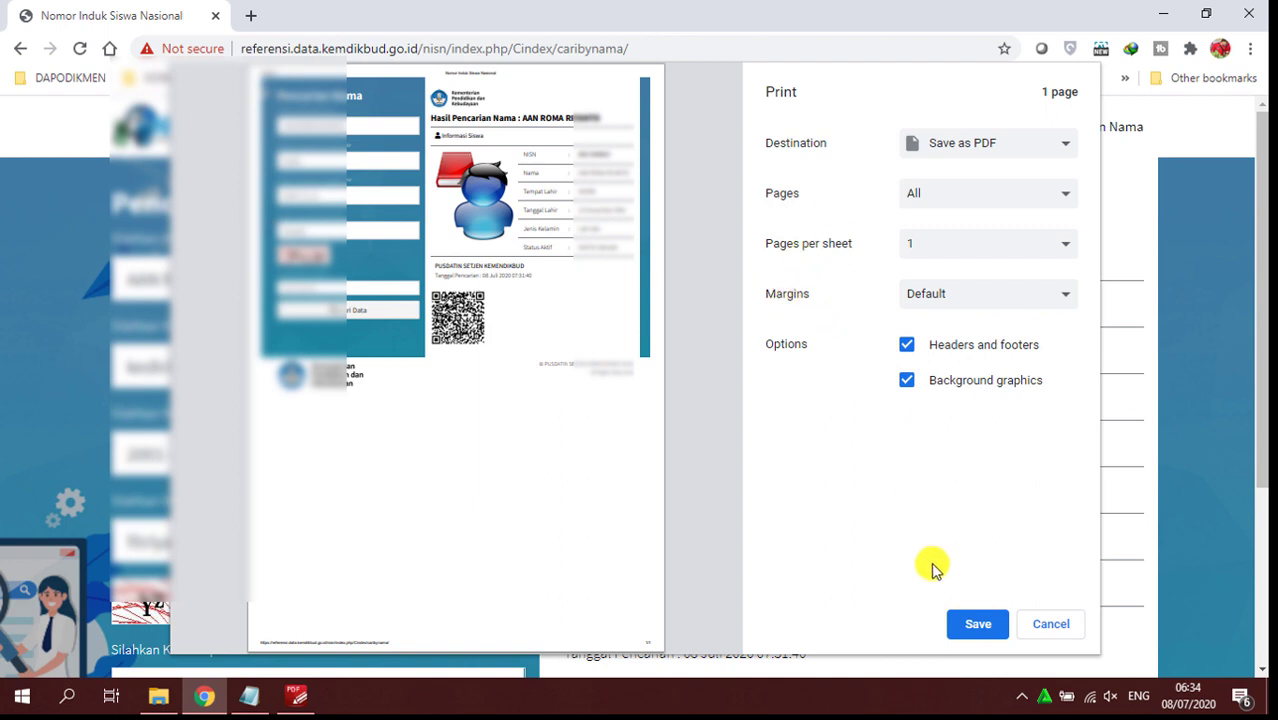
# Step: Save the PDF in the Pictures folder as "contoh mencari dan mencetak nisn mengunakan NAMA siswa"
pyautogui.click(976, 625)
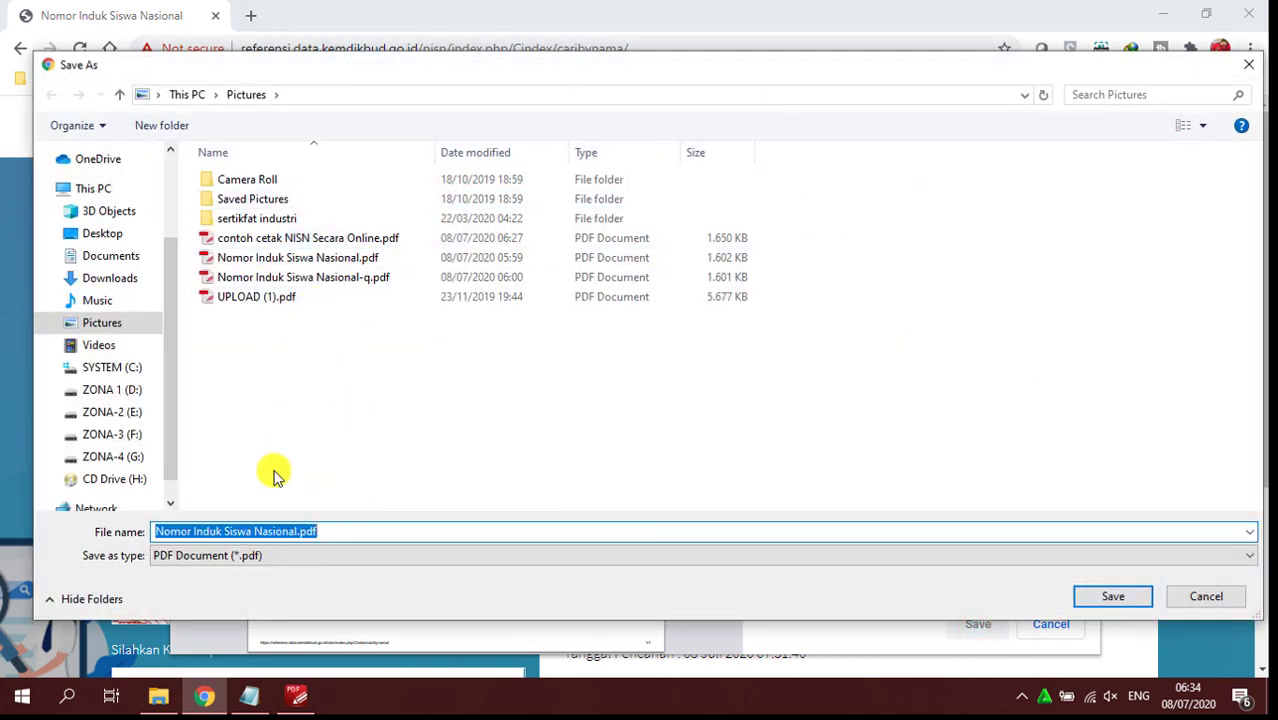
pyautogui.write('contoh mencari dan mencetak nisn')
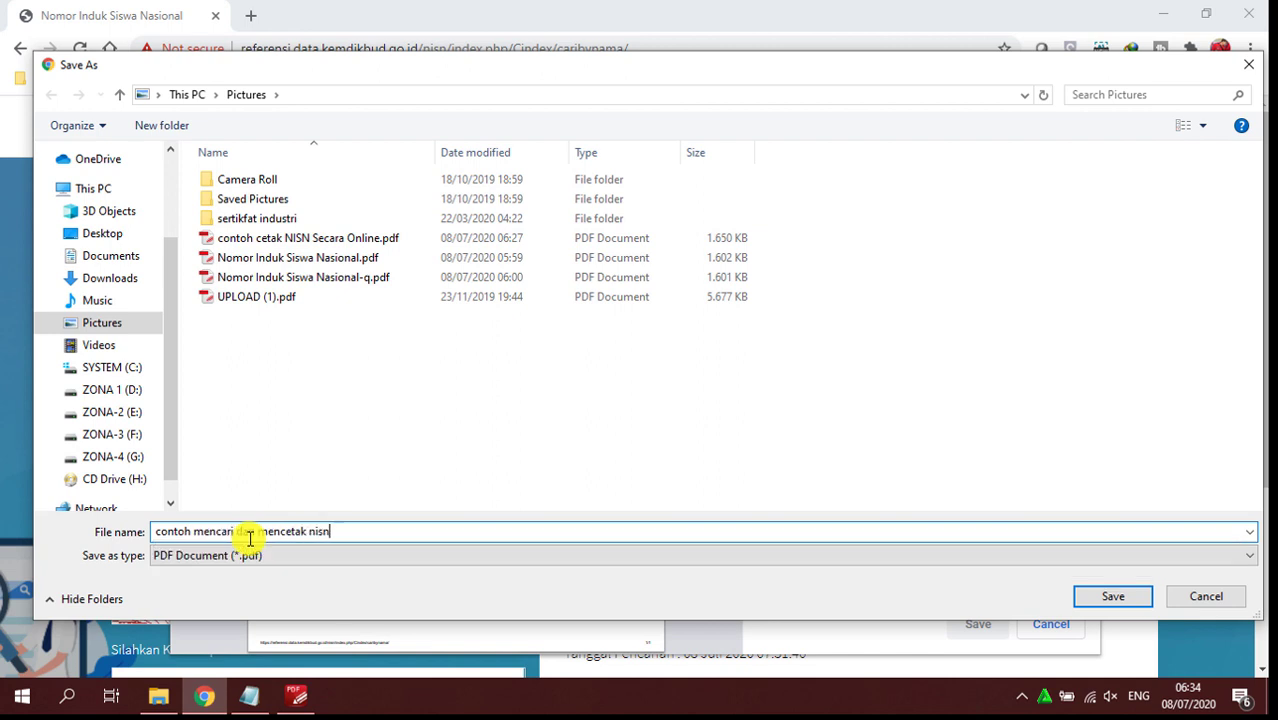
pyautogui.write('mengunakan NAMA siswa')
pyautogui.press('Return')
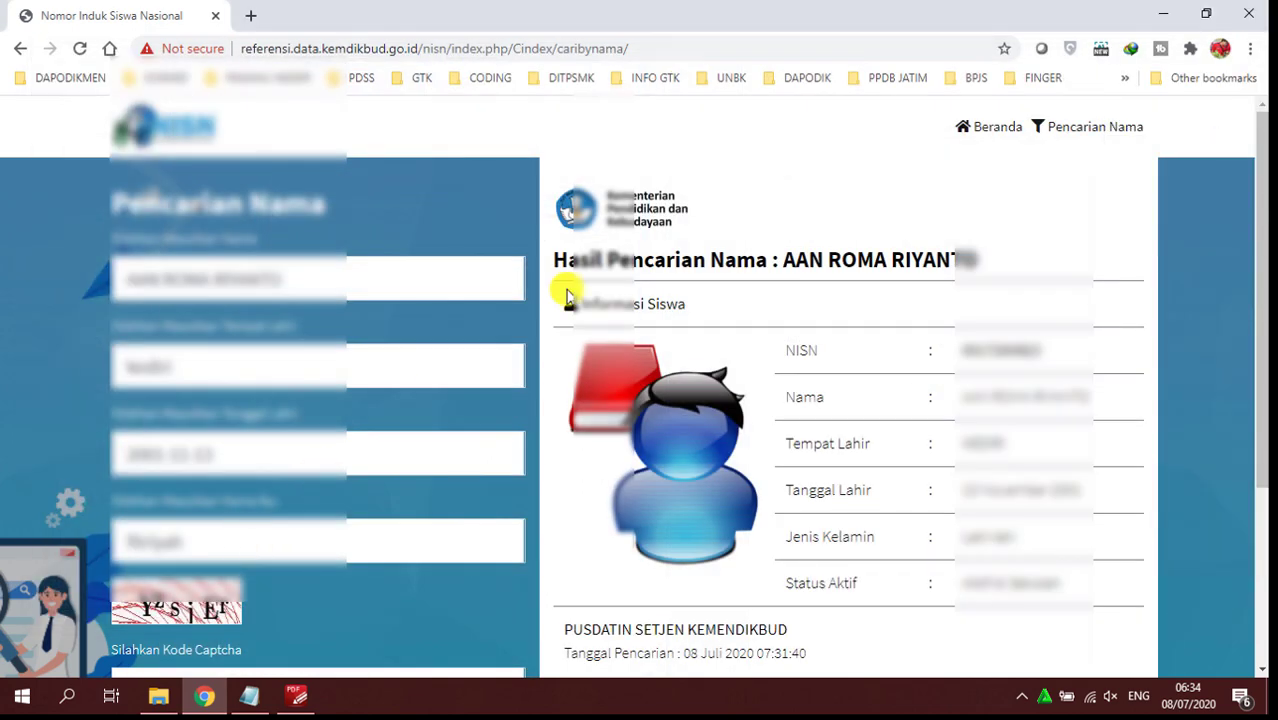
# Step: Switch to the Pictures folder in File Explorer and select the newly saved "contoh mencari dan mencetak nisn" PDF
pyautogui.click(158, 696)
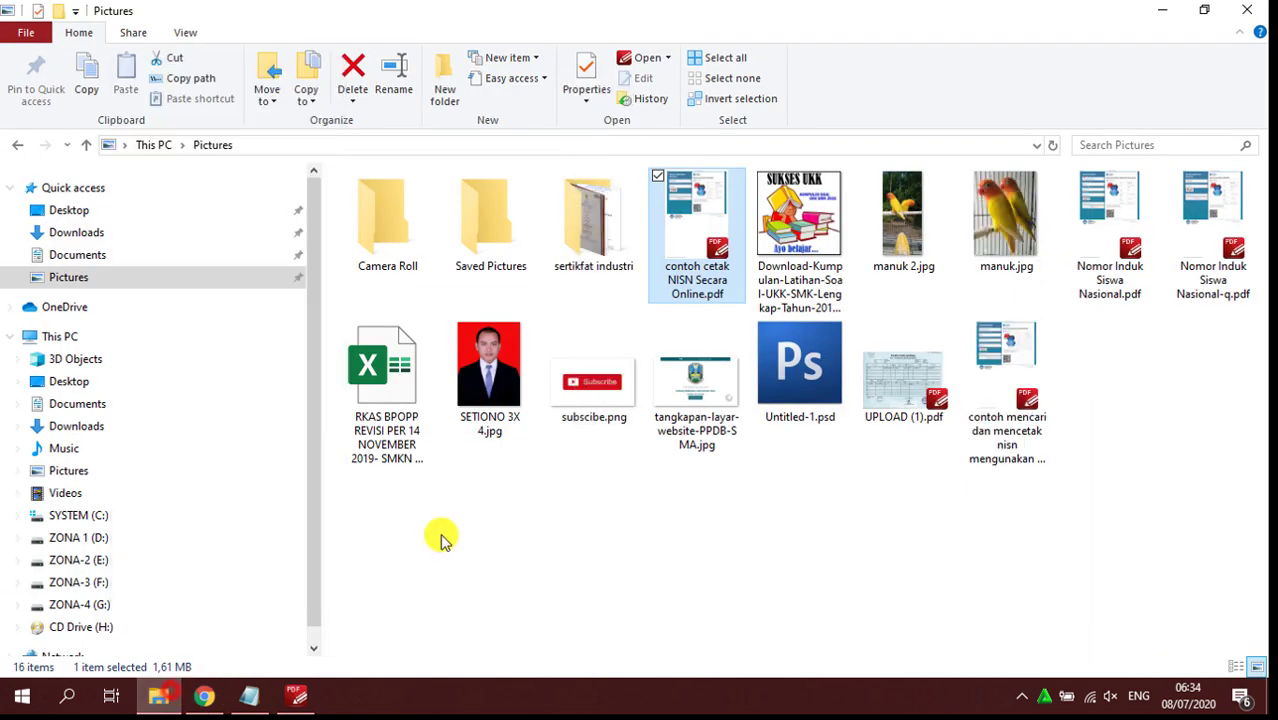
pyautogui.click(765, 537)
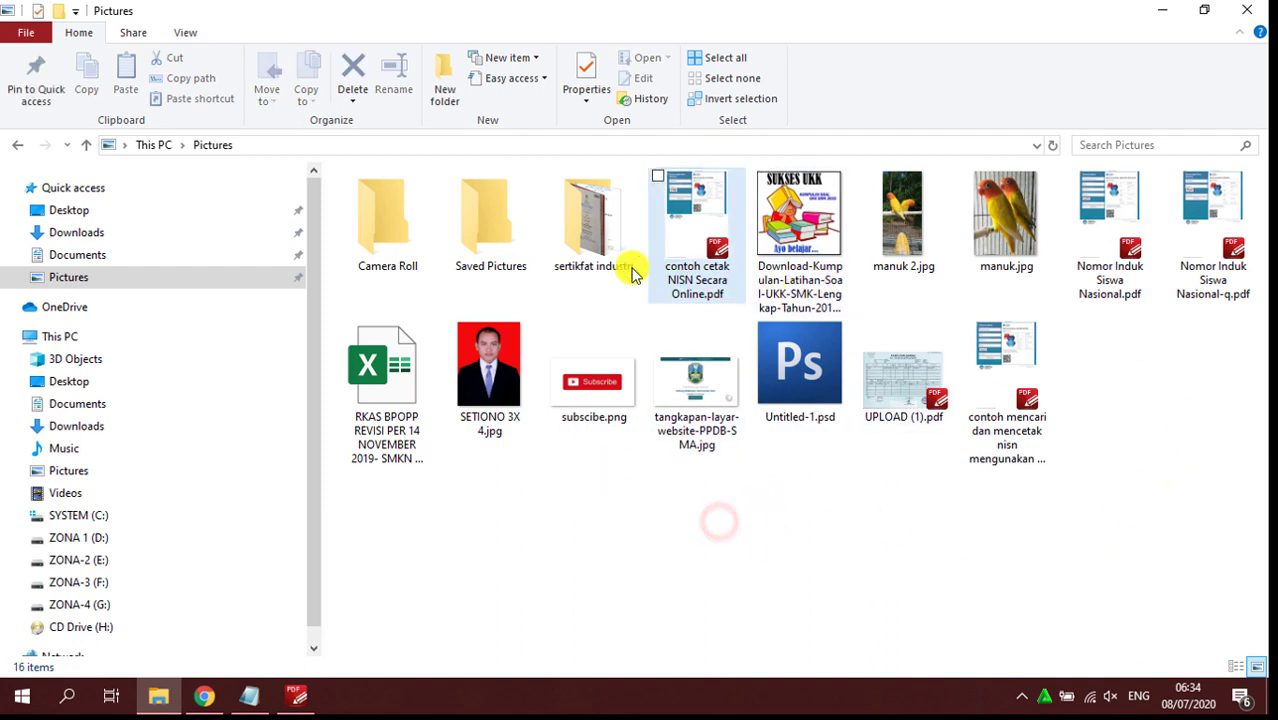
pyautogui.click(718, 240)
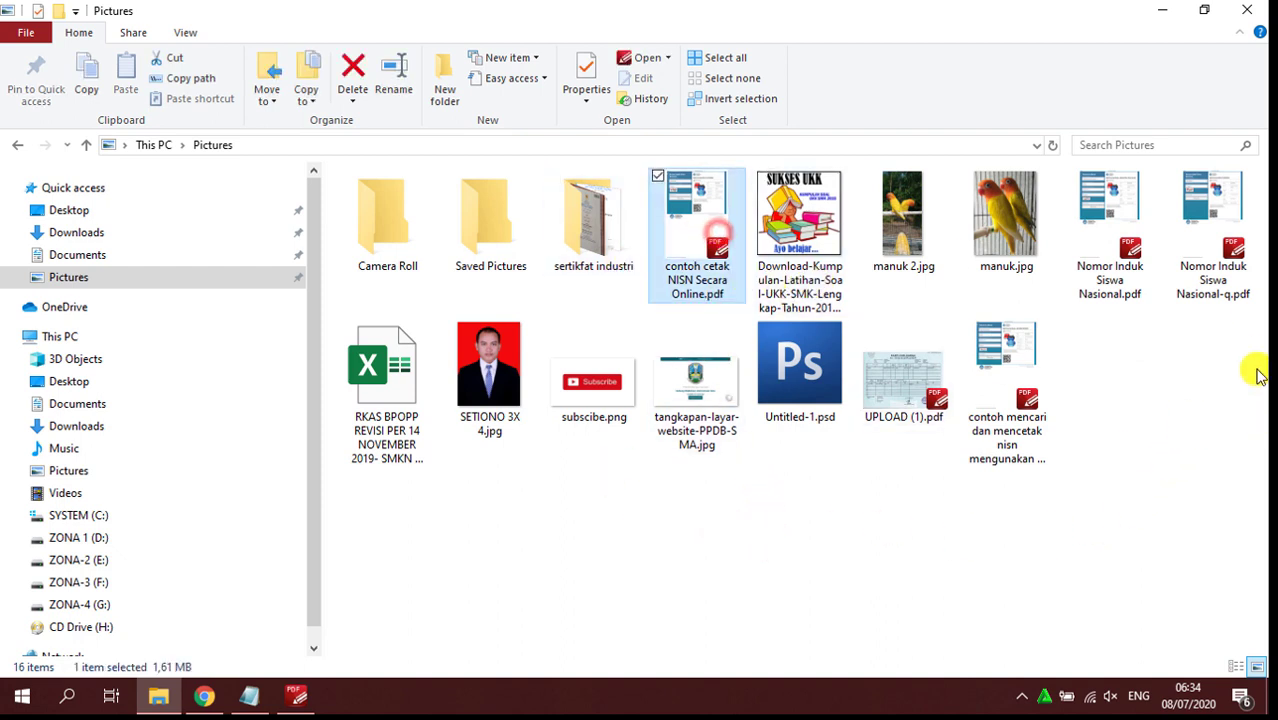
pyautogui.click(1235, 250)
pyautogui.click(1030, 457)
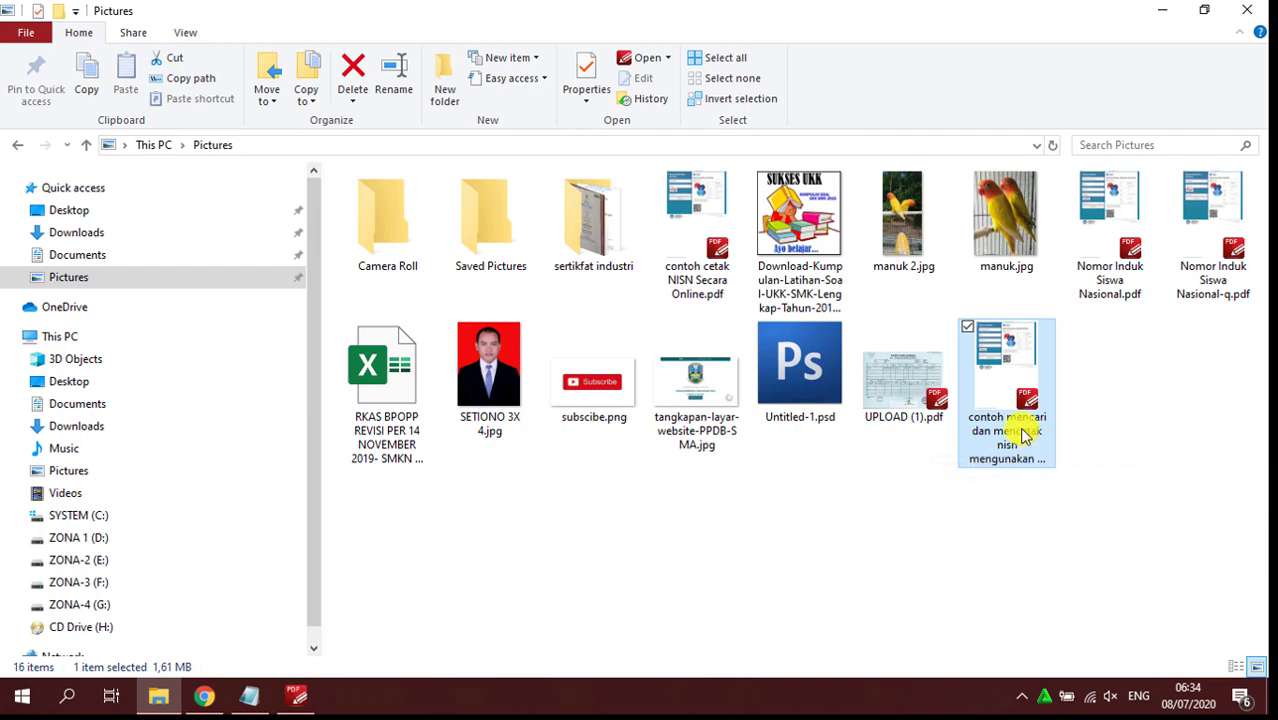
# Step: Show the Pictures folder in Details view and fit the Name column to the full file names
pyautogui.click(186, 32)
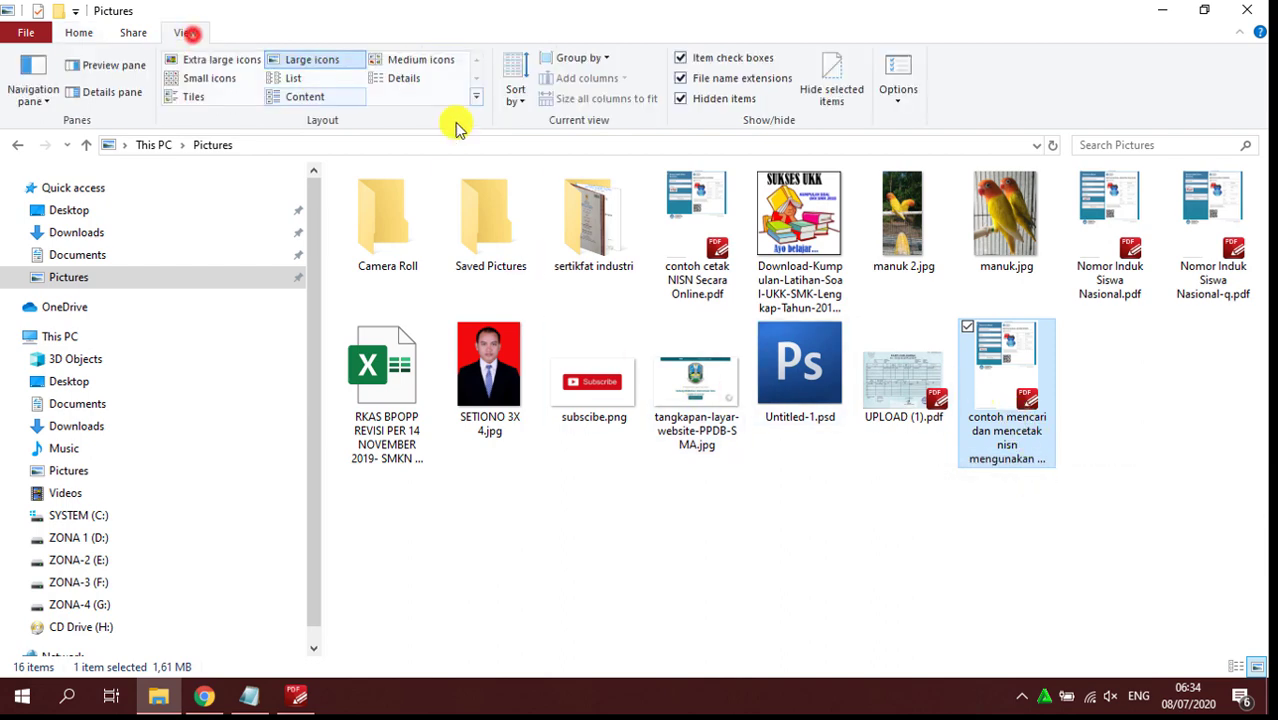
pyautogui.click(420, 79)
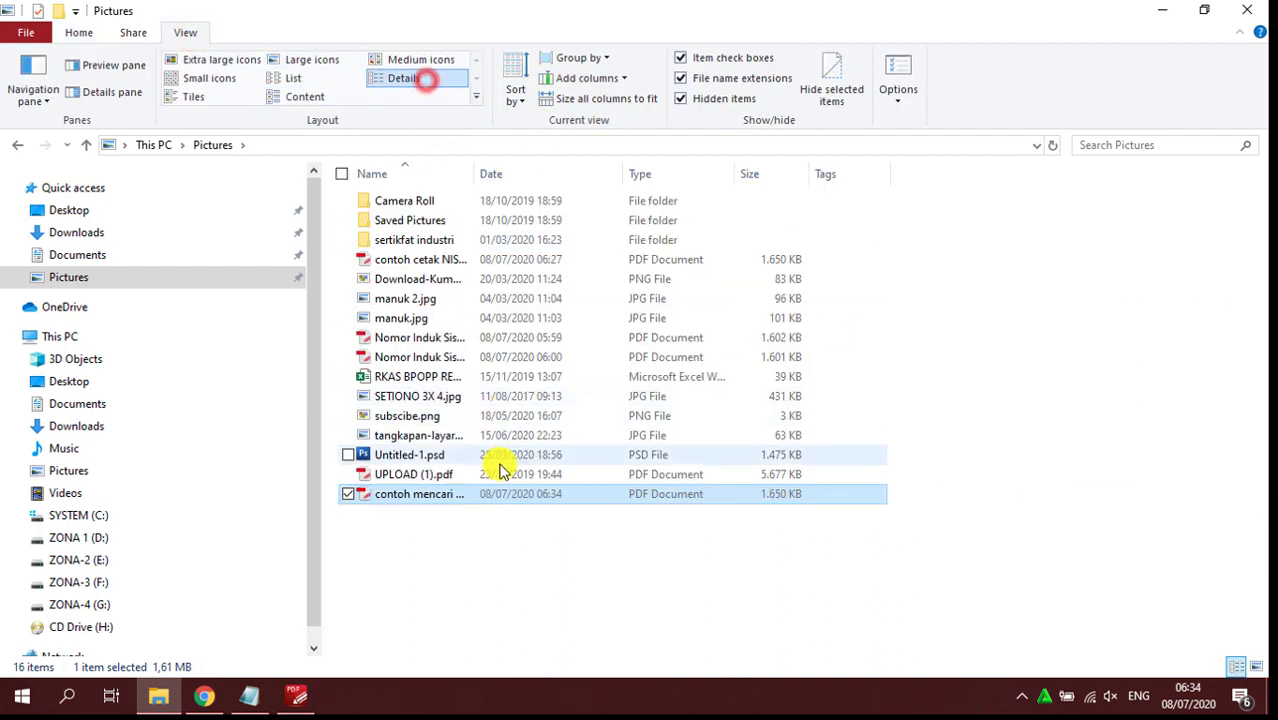
pyautogui.doubleClick(476, 173)
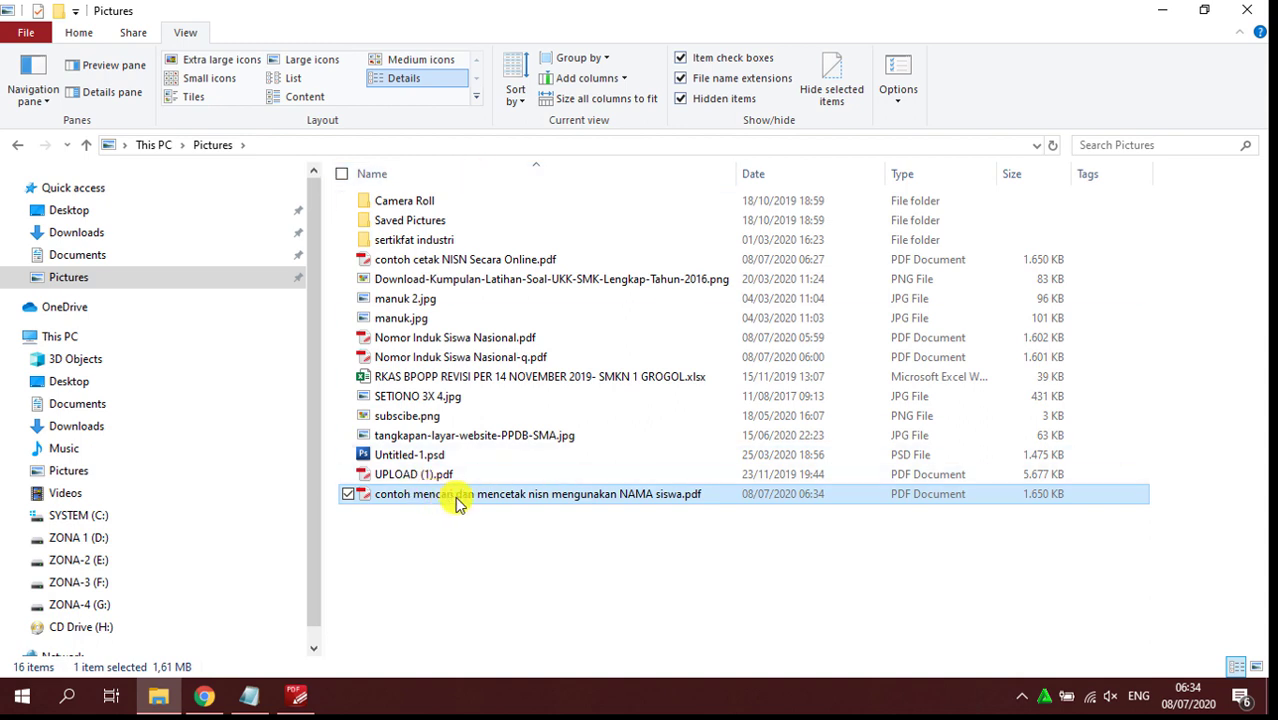
# Step: Open the saved "contoh mencari dan mencetak nisn mengunakan NAMA siswa.pdf" and examine the student information and QR code
pyautogui.doubleClick(643, 494)
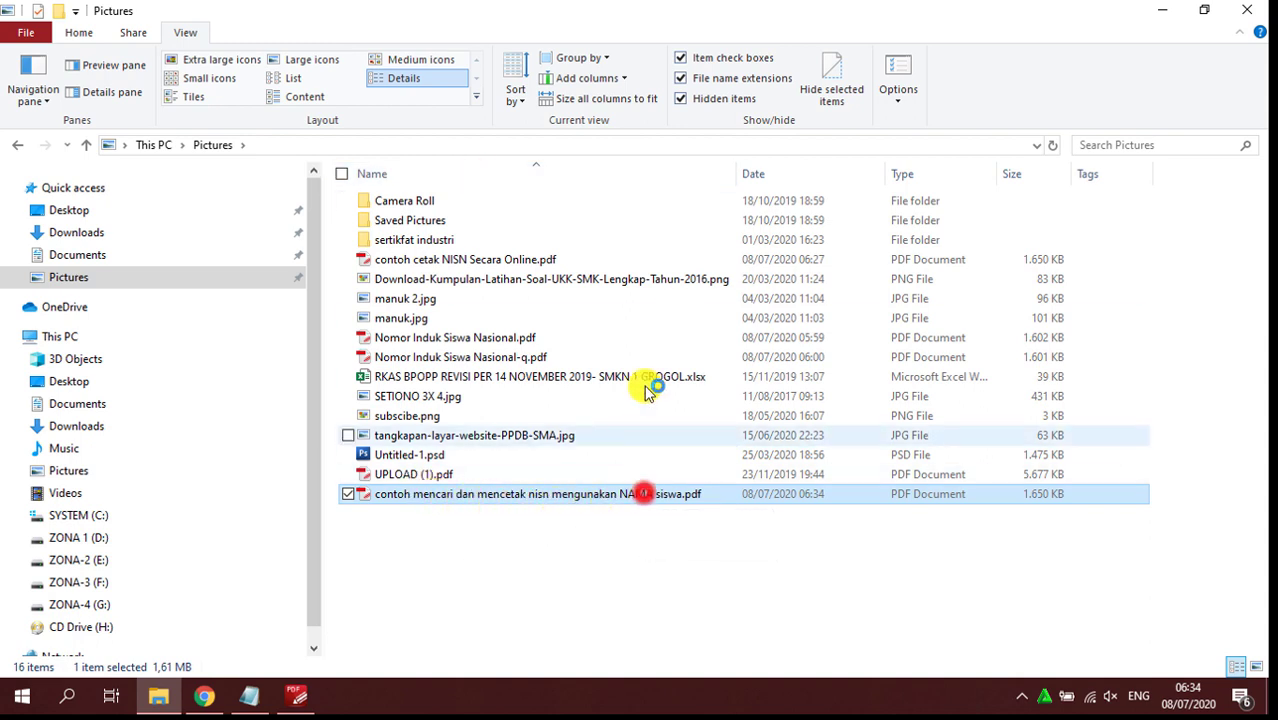
pyautogui.scroll(-5, 650, 380)
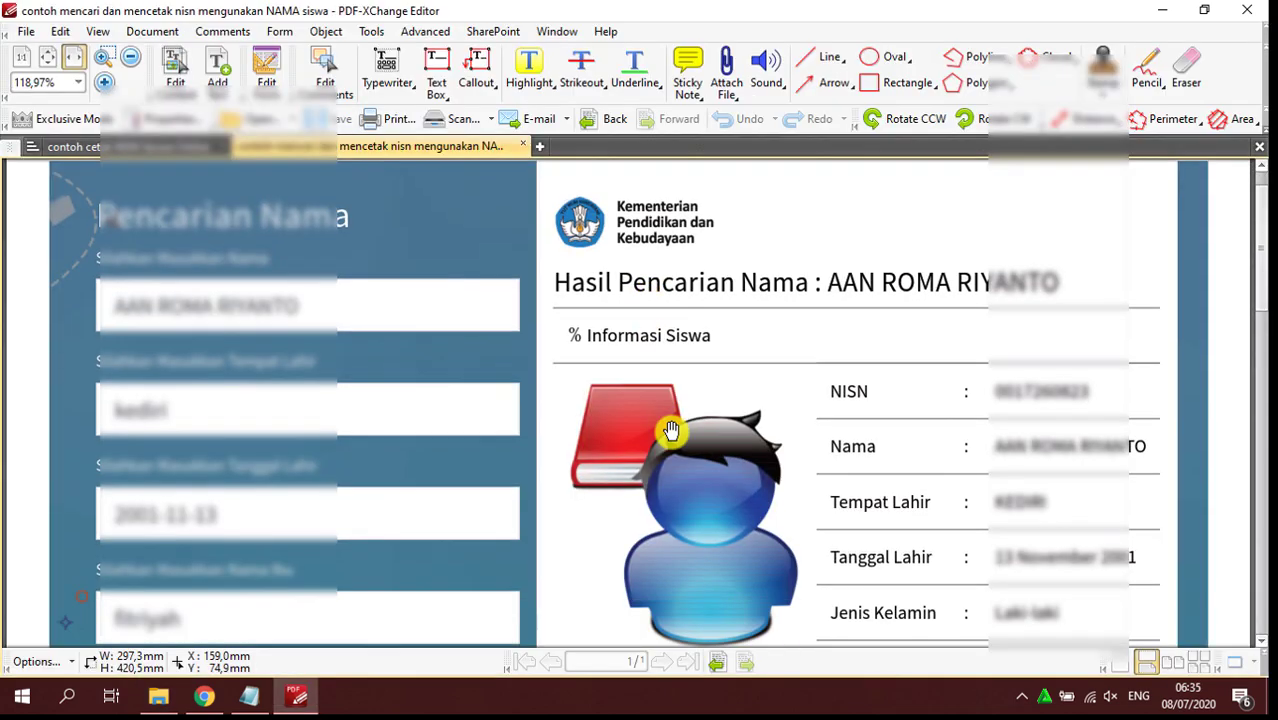
pyautogui.scroll(-3, 671, 432)
pyautogui.scroll(8, 671, 432)
pyautogui.scroll(-5, 671, 432)
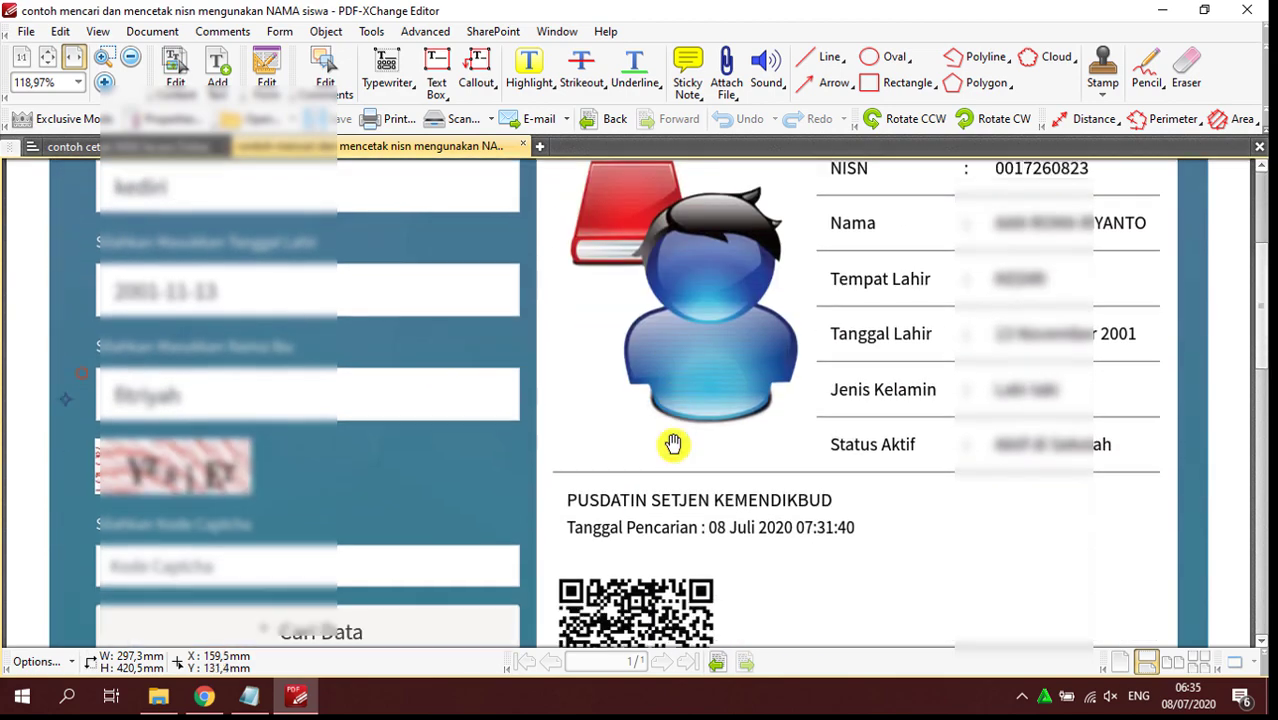
pyautogui.scroll(-7, 673, 444)
# Step: Switch to the Notepad notes, maximize them and highlight the lines on which data to use with and without a known NISN
pyautogui.click(204, 695)
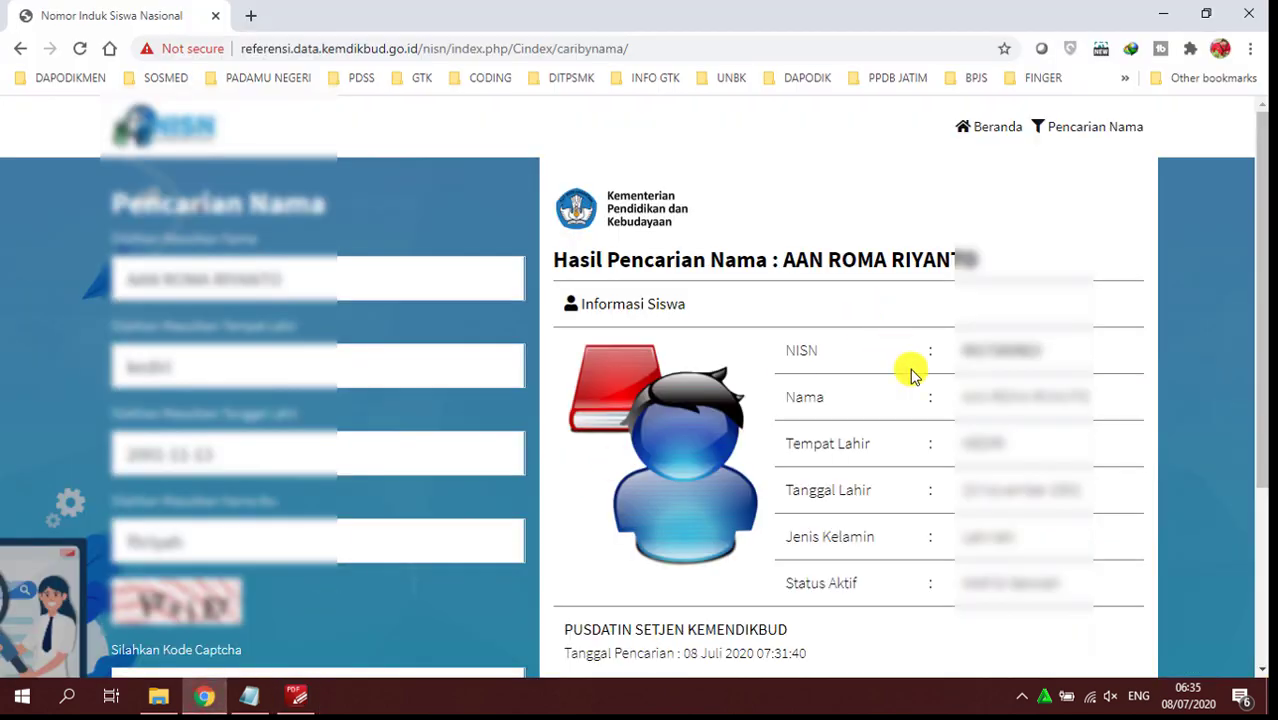
pyautogui.click(249, 695)
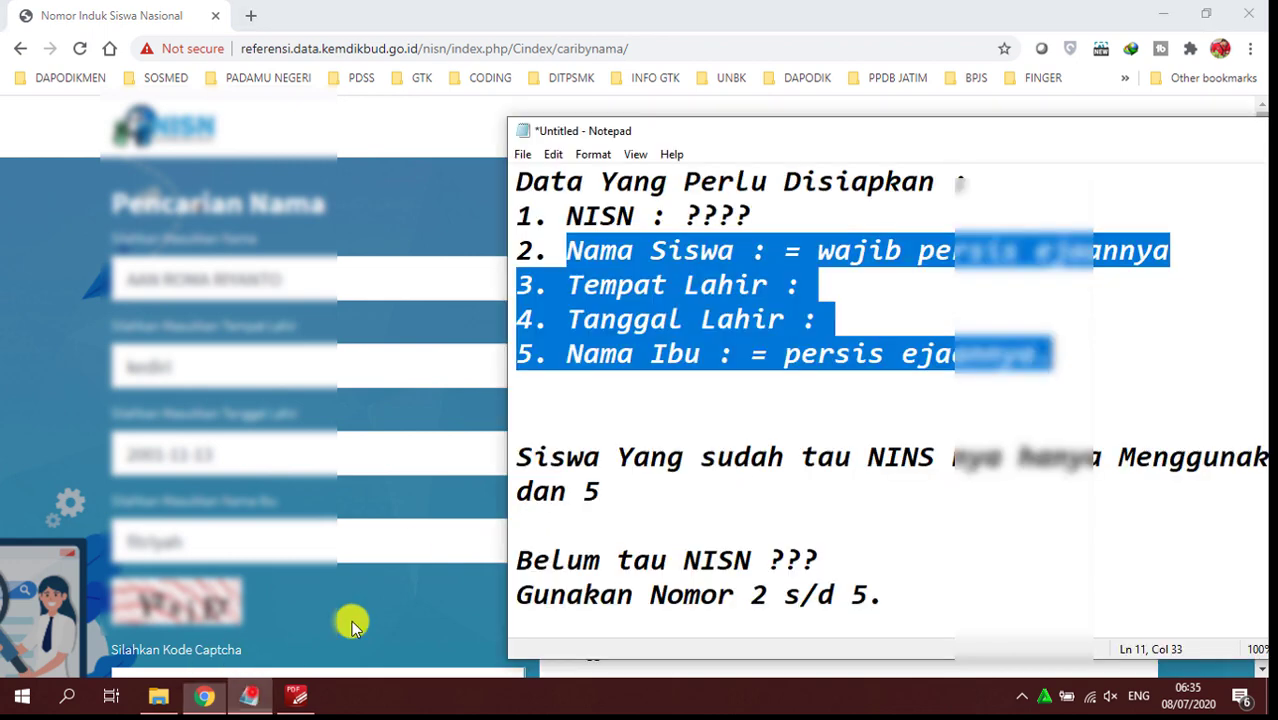
pyautogui.click(1190, 138)
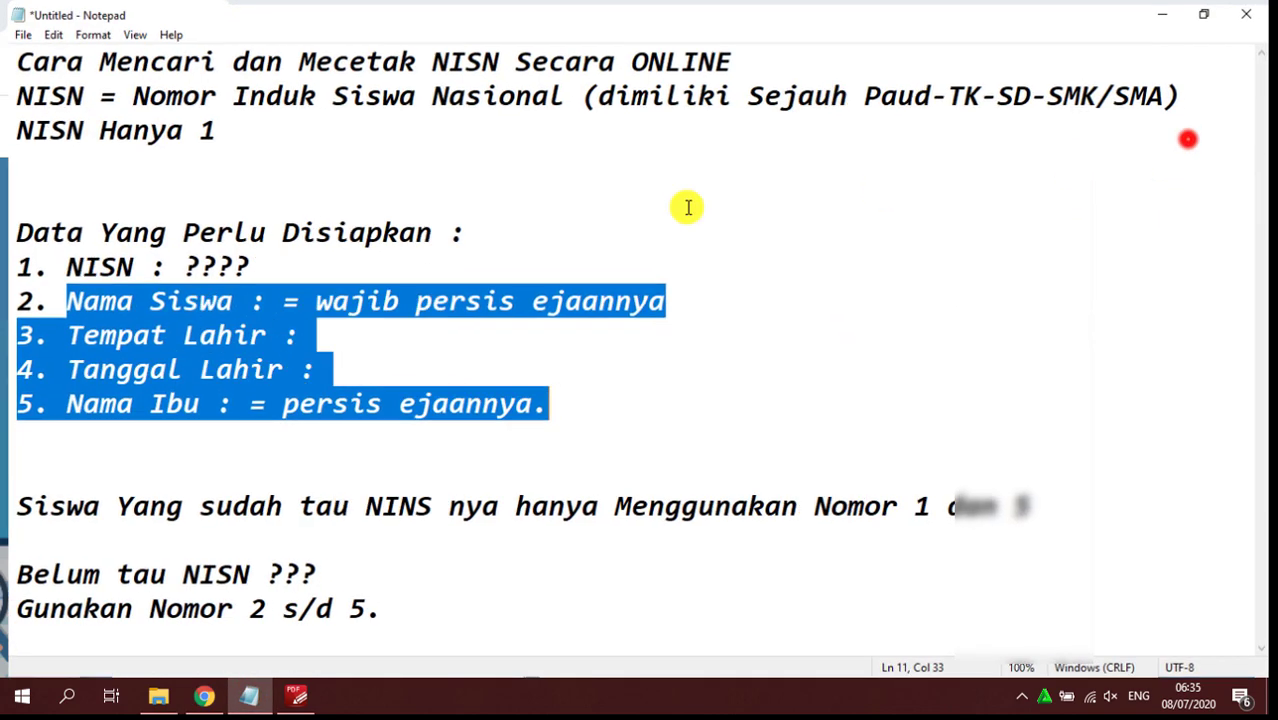
pyautogui.click(312, 226)
pyautogui.moveTo(10, 507); pyautogui.dragTo(1045, 508)
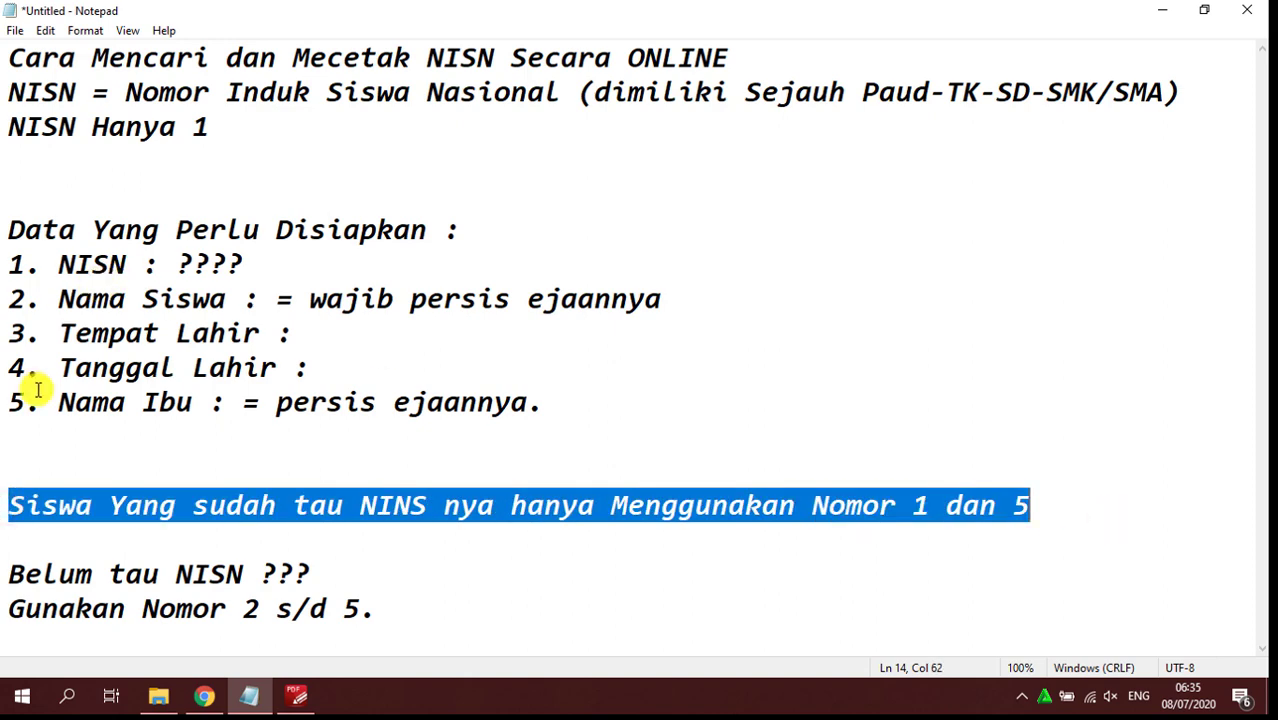
pyautogui.moveTo(9, 576); pyautogui.dragTo(392, 618)
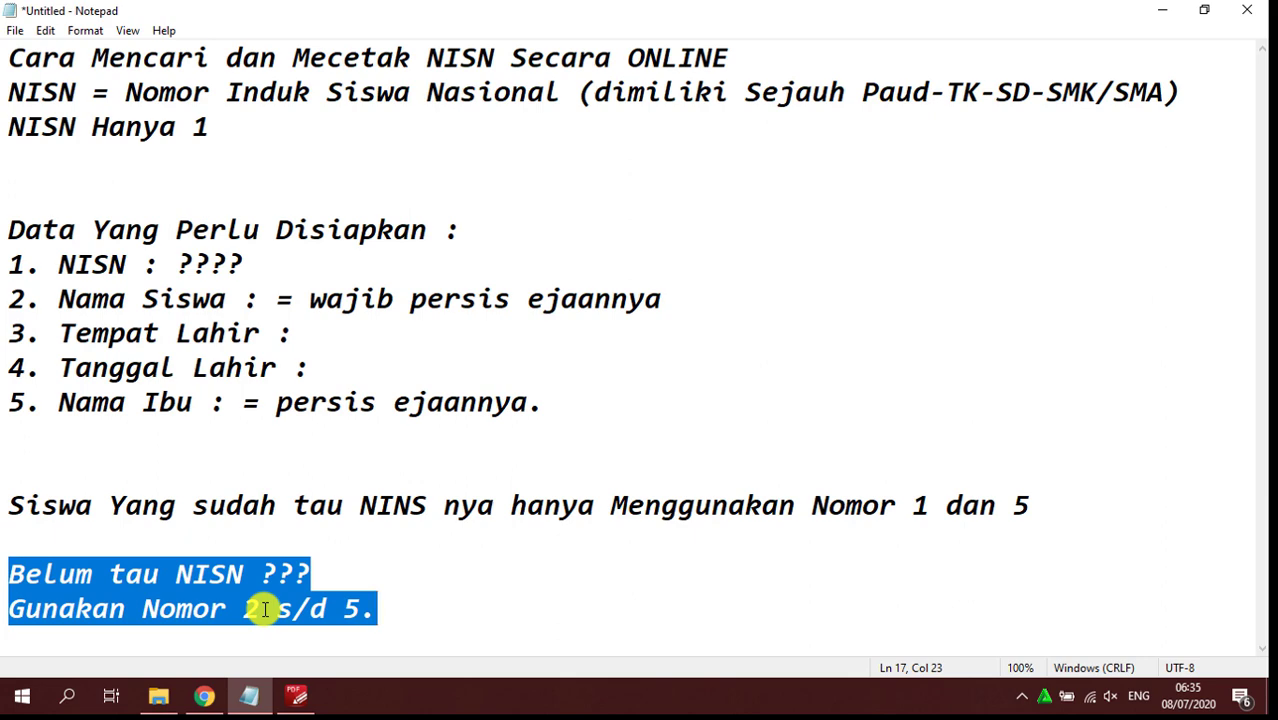
pyautogui.click(371, 591)
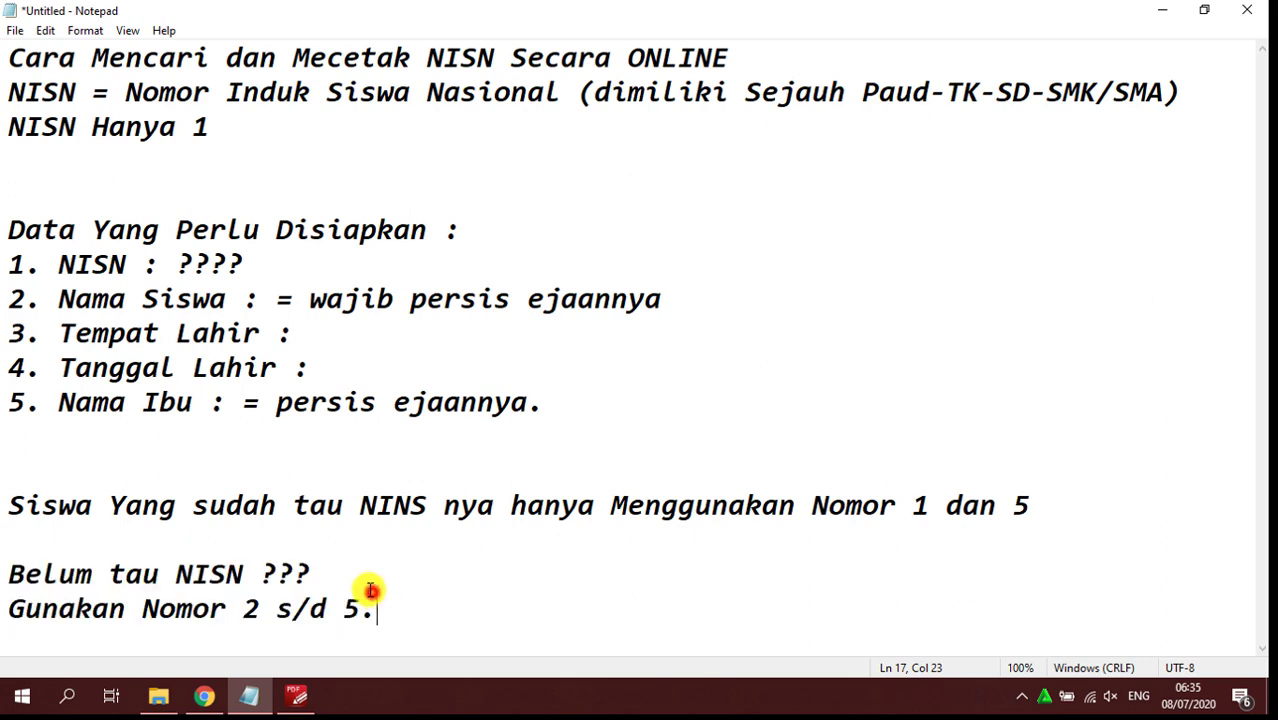
# Step: Return to the saved PDF in PDF-XChange Editor and review it from the QR code back up to the page heading
pyautogui.click(296, 696)
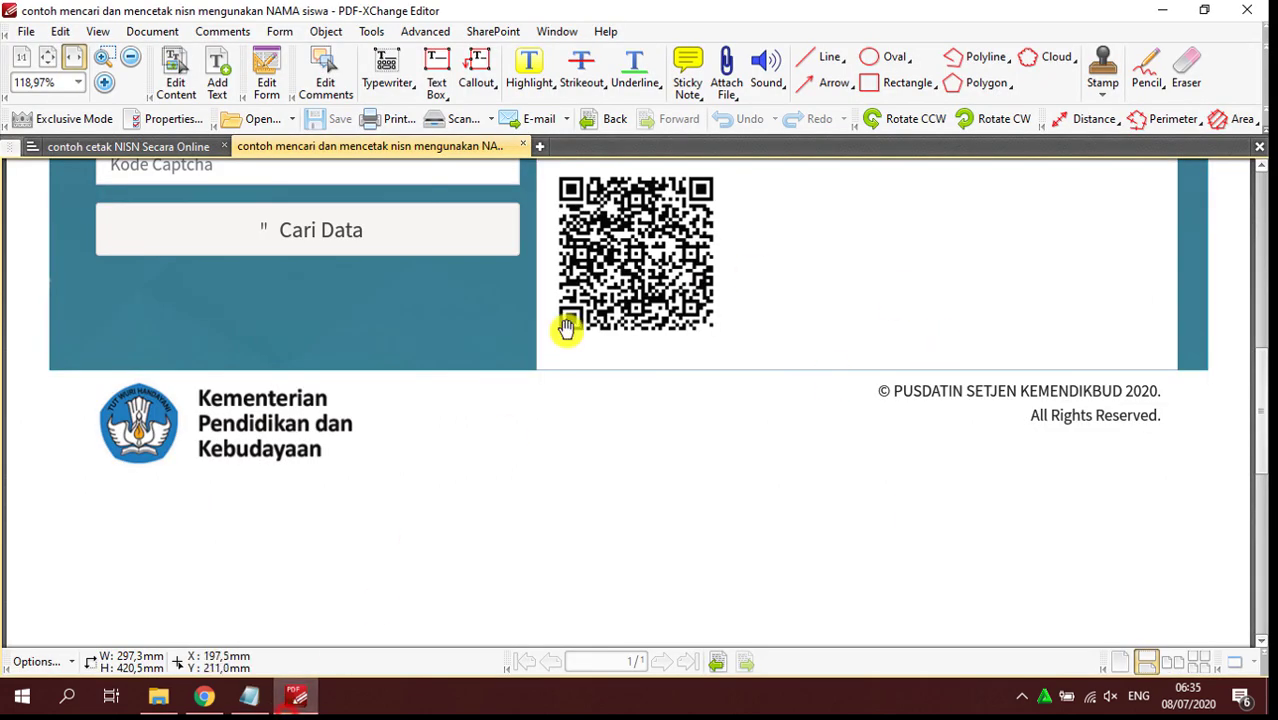
pyautogui.scroll(3, 648, 360)
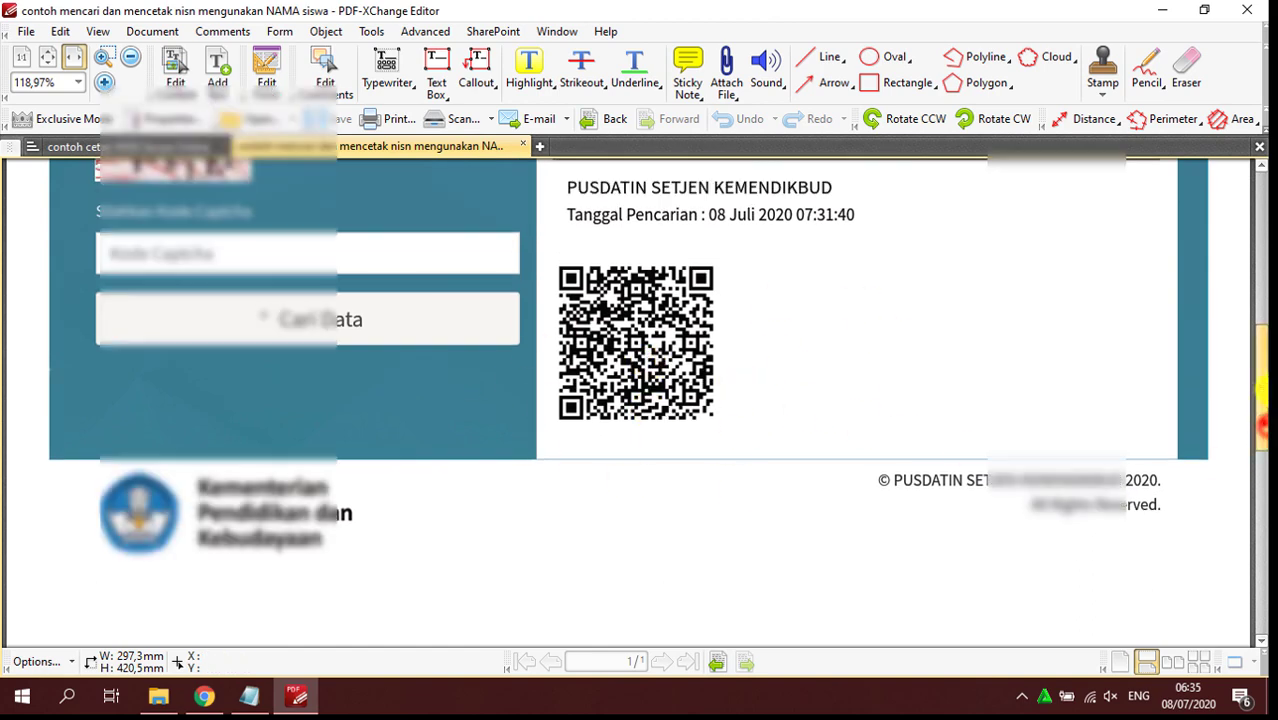
pyautogui.moveTo(1263, 425); pyautogui.dragTo(1262, 160)
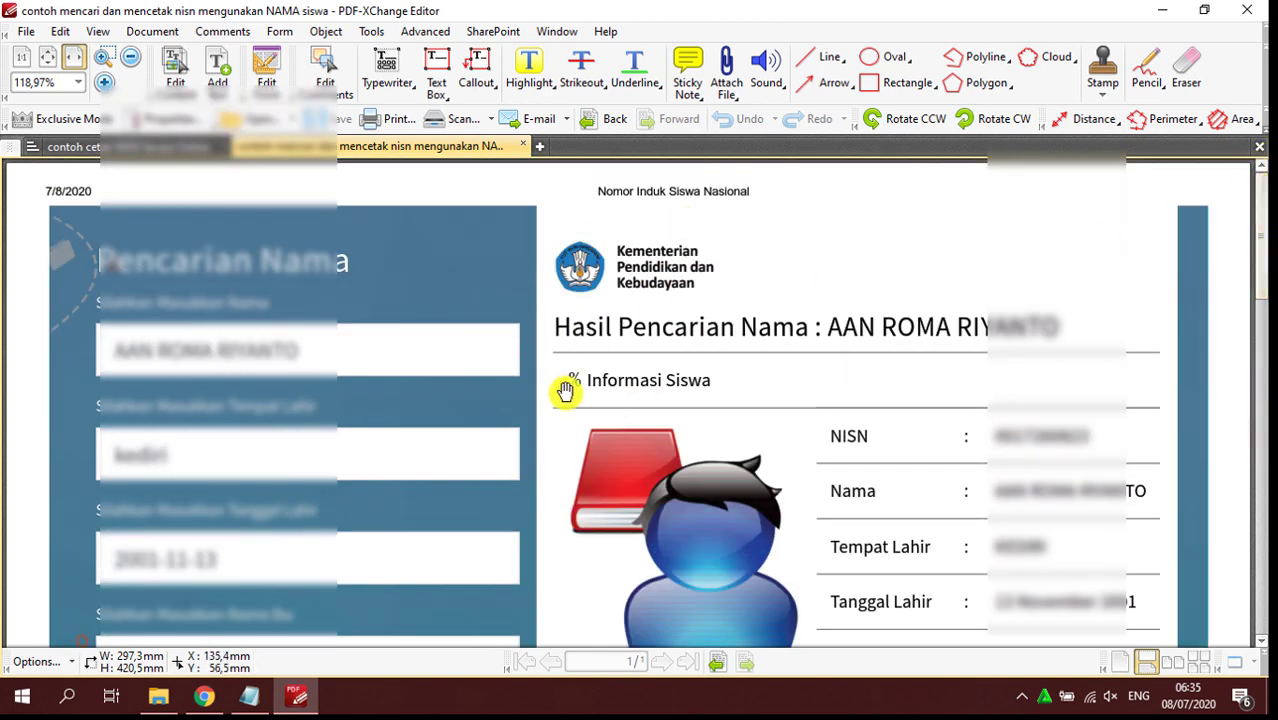